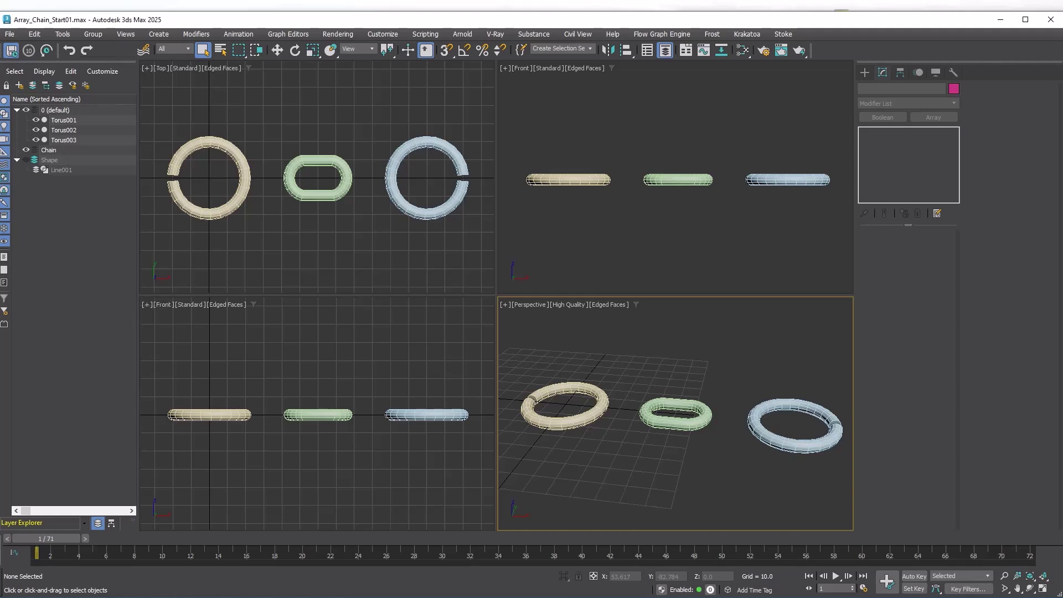
# - Inspect the green torus's modifier stack: base parameters, both Edit Poly steps and Symmetry
pyautogui.click(564, 422)
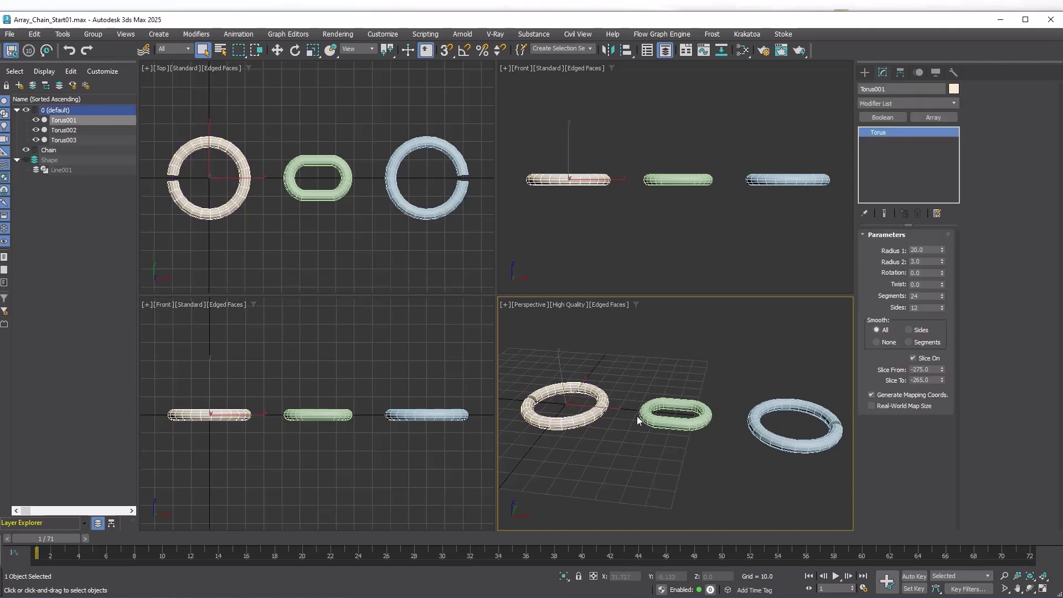
pyautogui.click(700, 415)
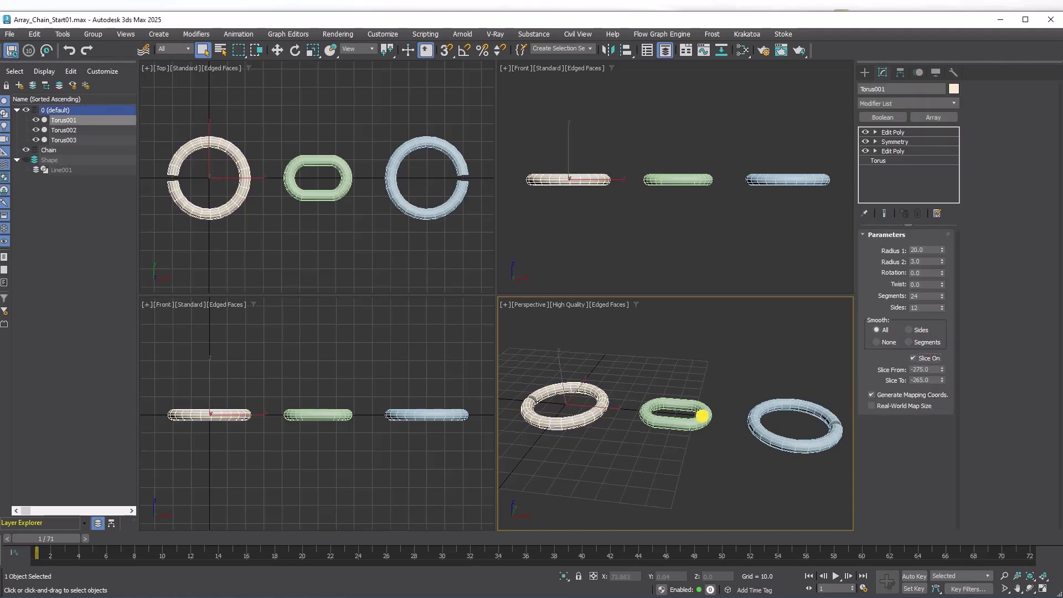
pyautogui.click(908, 161)
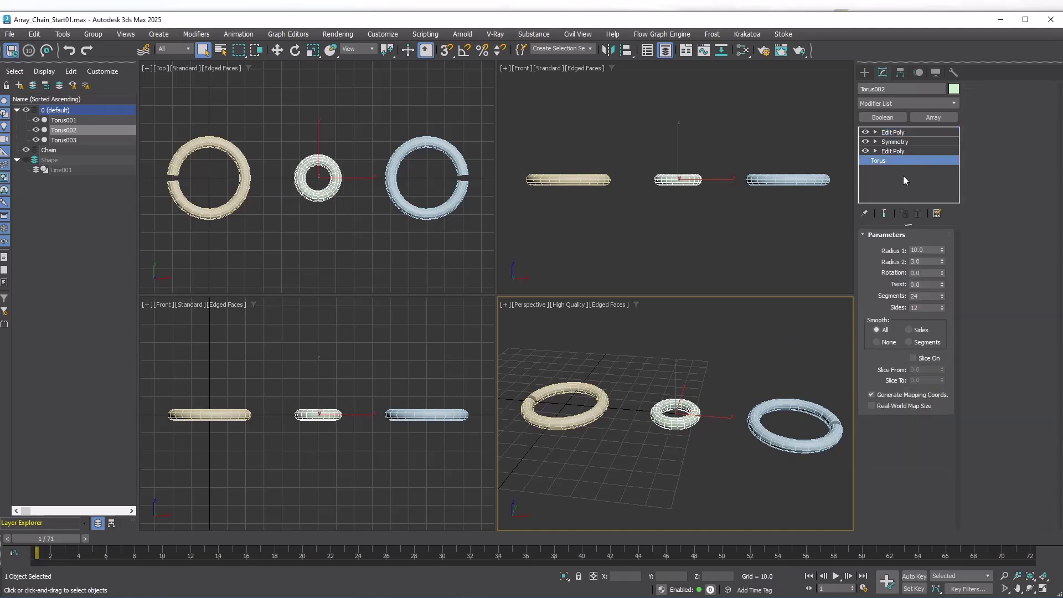
pyautogui.click(900, 150)
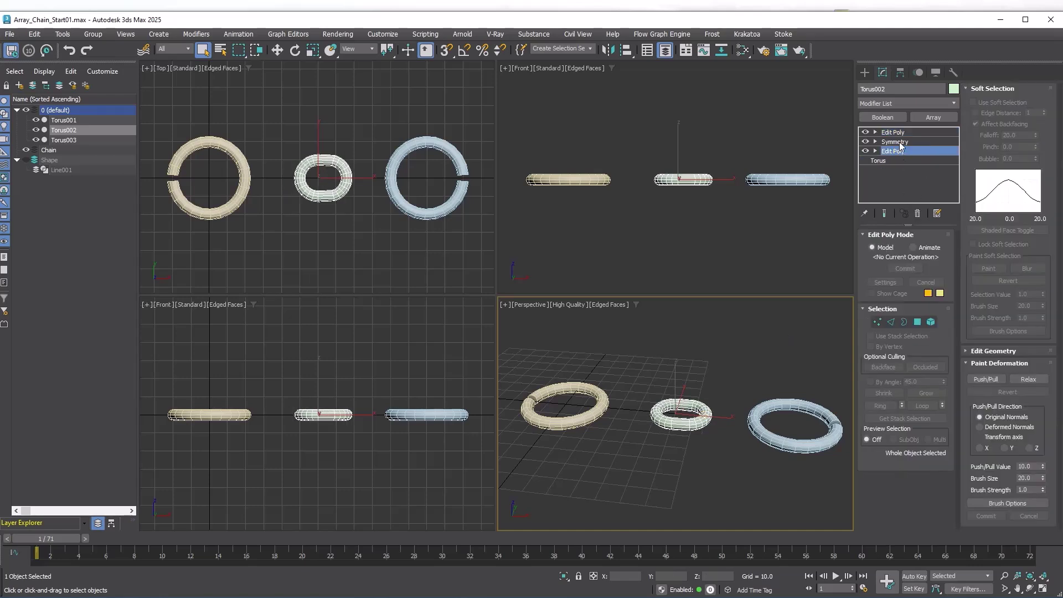
pyautogui.click(898, 142)
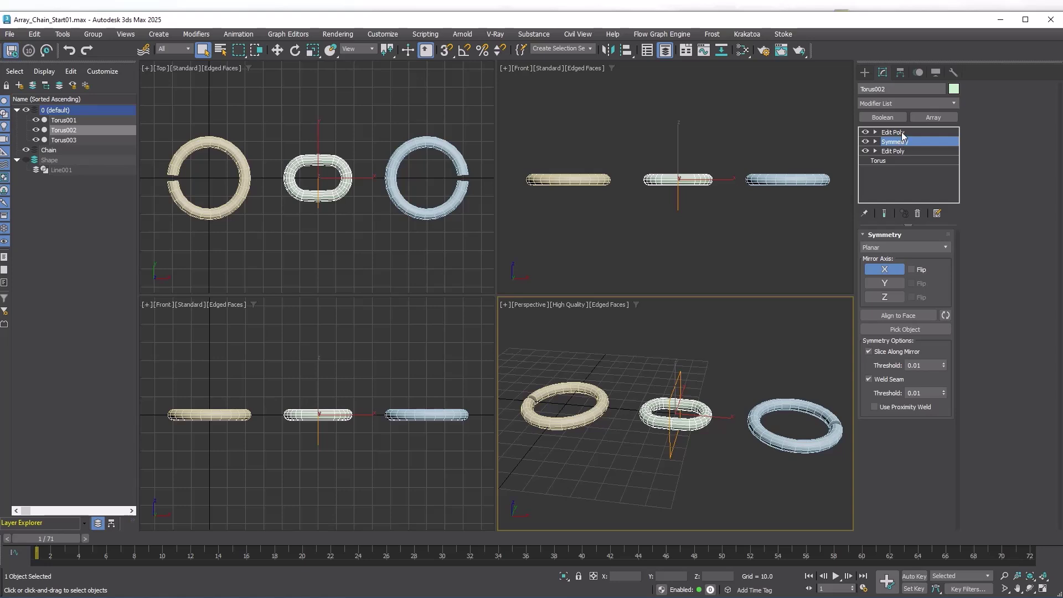
pyautogui.click(902, 133)
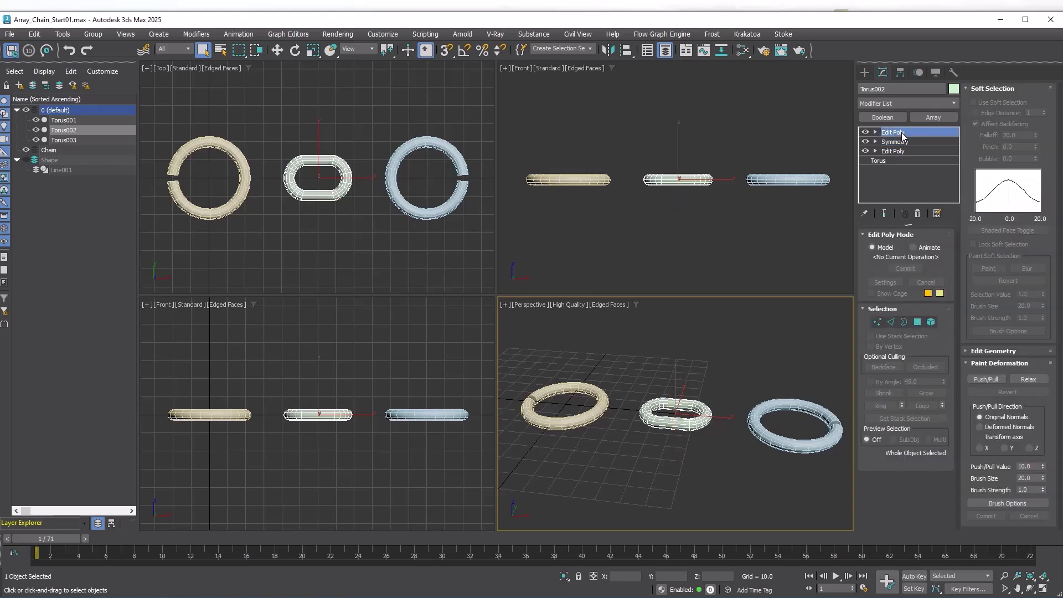
# - Add a Boolean to the beige Torus001 with the green and blue tori as operands
pyautogui.click(585, 414)
pyautogui.click(882, 116)
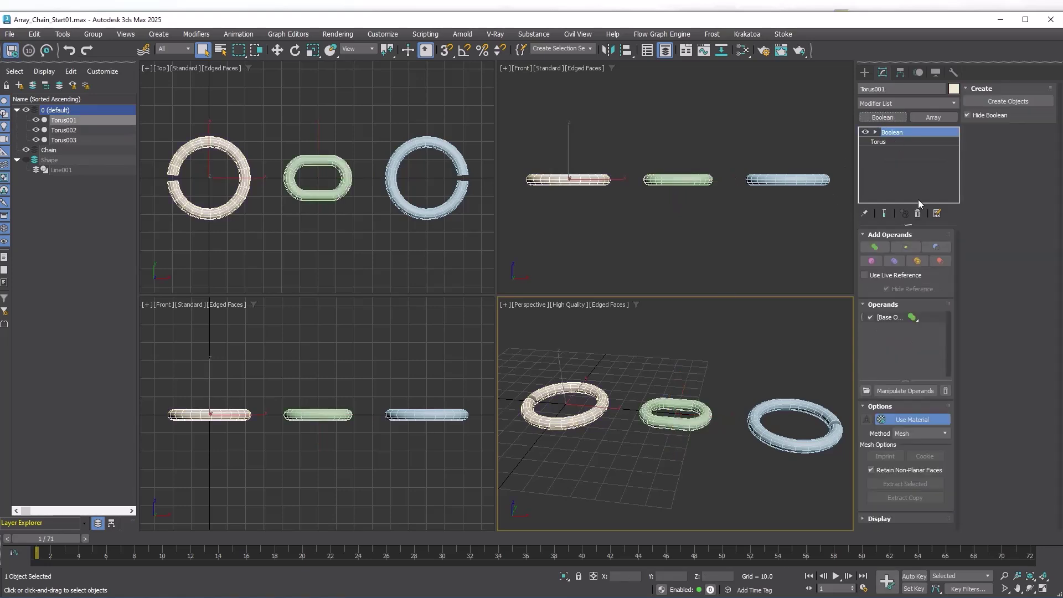
pyautogui.click(917, 261)
pyautogui.click(671, 425)
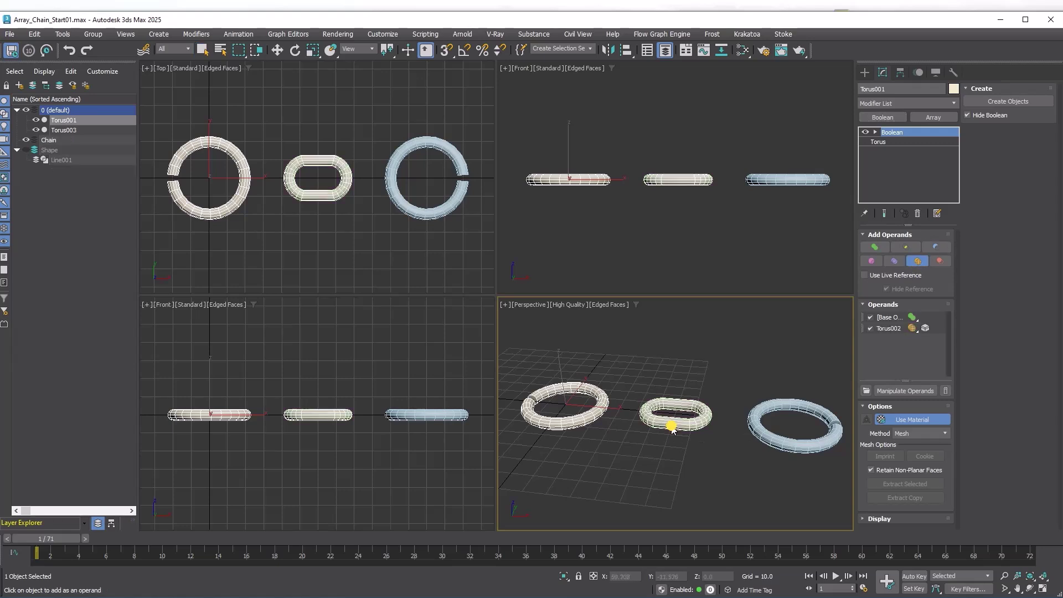
pyautogui.click(775, 441)
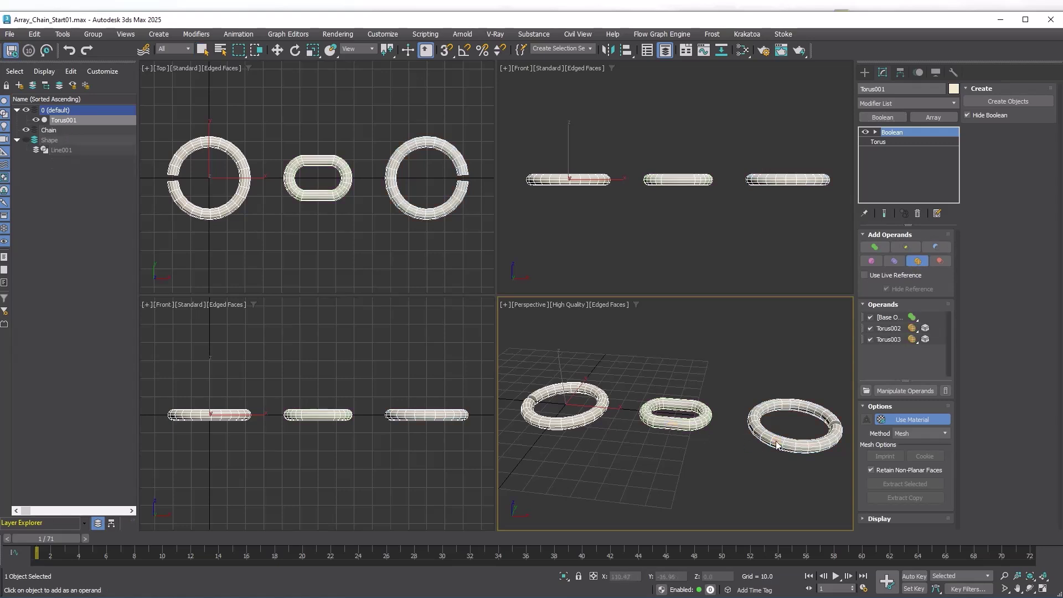
# - Add an Array modifier by element with X offset 0 and centering on X, Y and Z
pyautogui.click(933, 118)
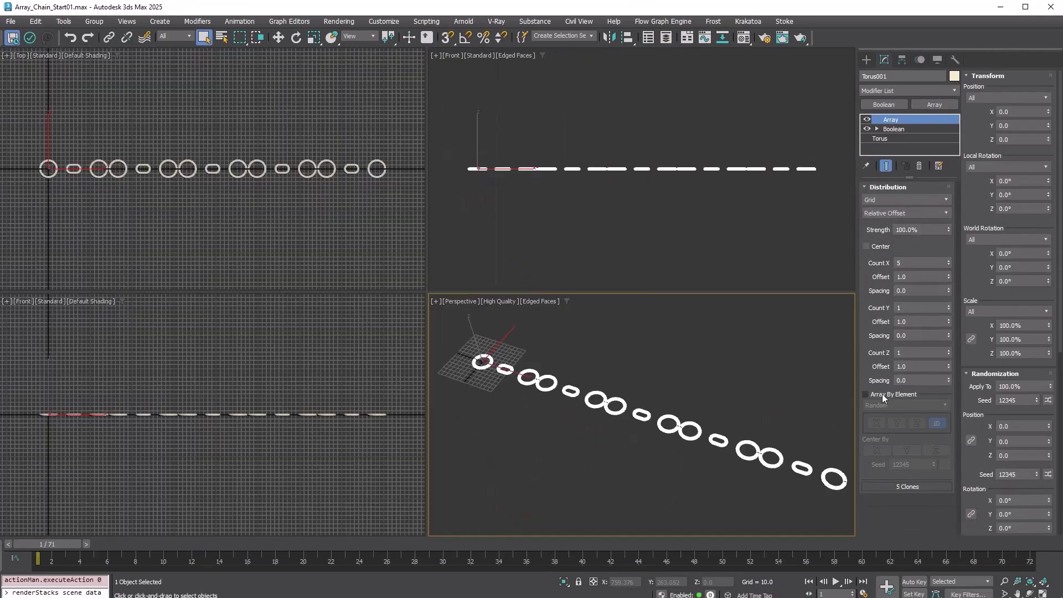
pyautogui.click(883, 395)
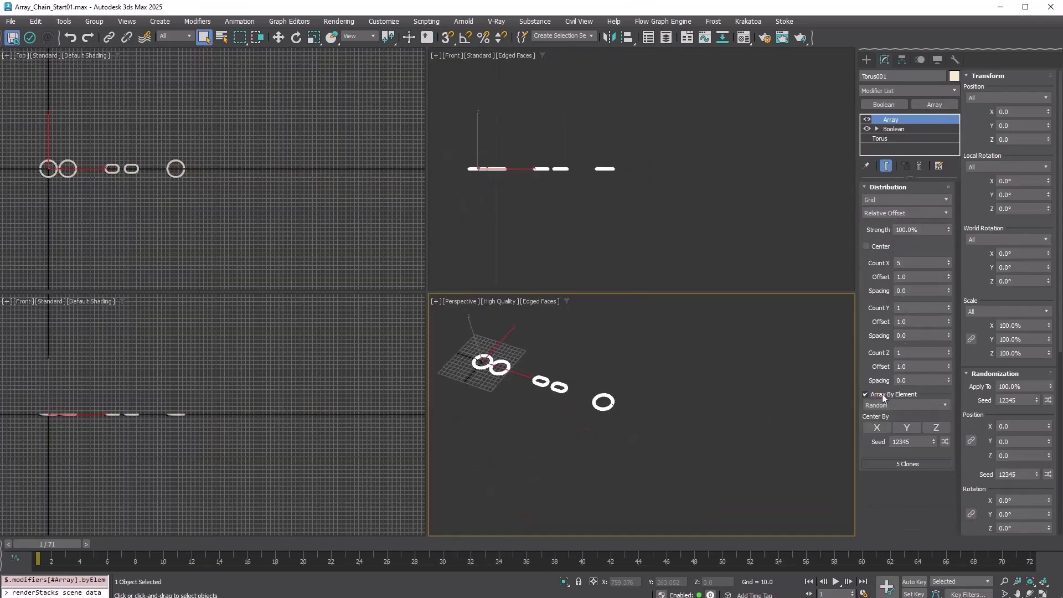
pyautogui.moveTo(656, 453)
pyautogui.keyDown('alt'); pyautogui.mouseDown(button='middle')
pyautogui.moveTo(672, 459)
pyautogui.moveTo(666, 469)
pyautogui.moveTo(662, 447)
pyautogui.mouseUp(button='middle'); pyautogui.keyUp('alt')
pyautogui.rightClick(948, 276)
pyautogui.click(876, 428)
pyautogui.click(906, 427)
pyautogui.click(936, 428)
# - Set the array's X spacing to 25 to form the five-link chain
pyautogui.press('z')
pyautogui.hotkey('ctrl', 'shift', 'z')
pyautogui.keyDown('alt'); pyautogui.moveTo(716, 451); pyautogui.dragTo(845, 358, button='middle'); pyautogui.keyUp('alt')
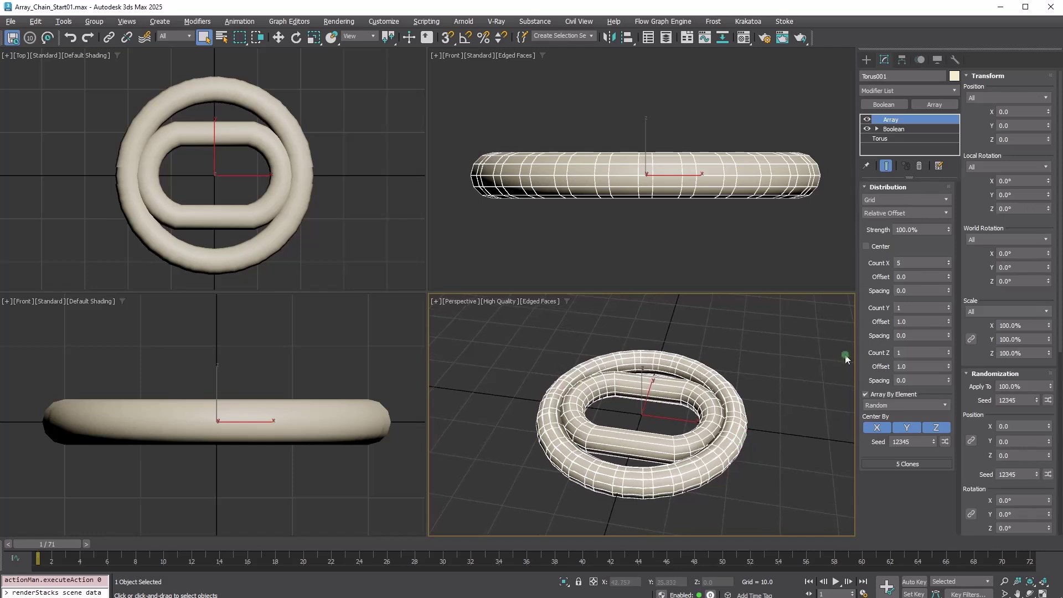
pyautogui.click(922, 289)
pyautogui.write('25')
pyautogui.press('Return')
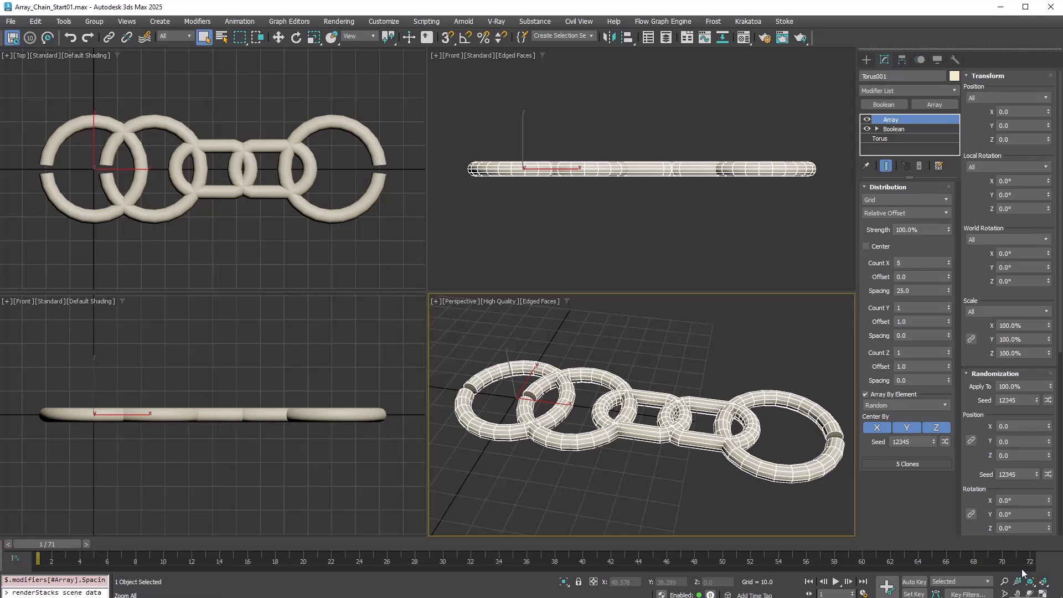
# - Order elements First Middle Last, alternate local X rotation at 90°, and raise Count X to 12
pyautogui.click(907, 406)
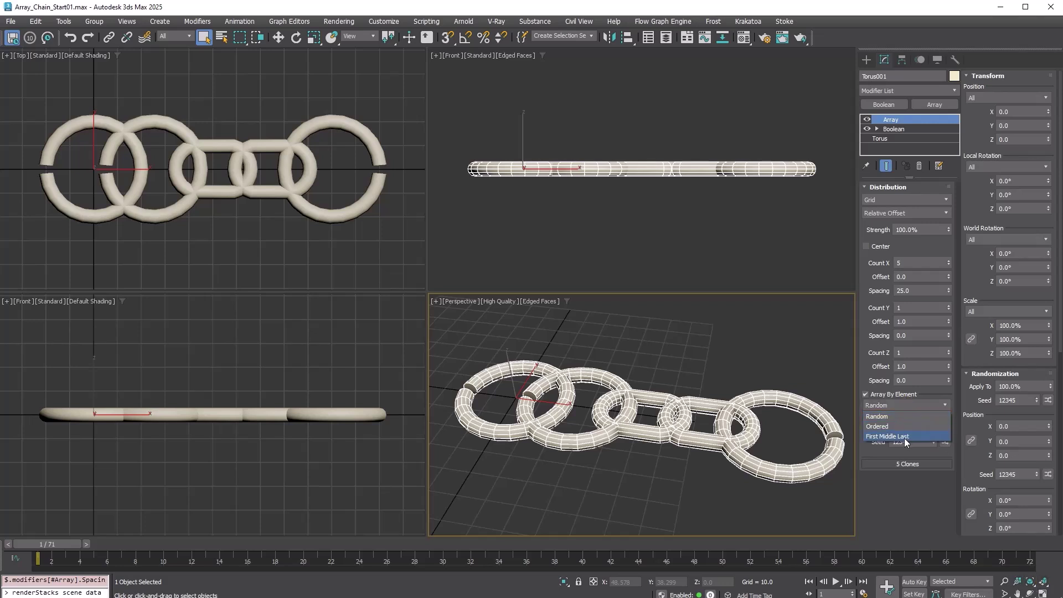
pyautogui.click(891, 436)
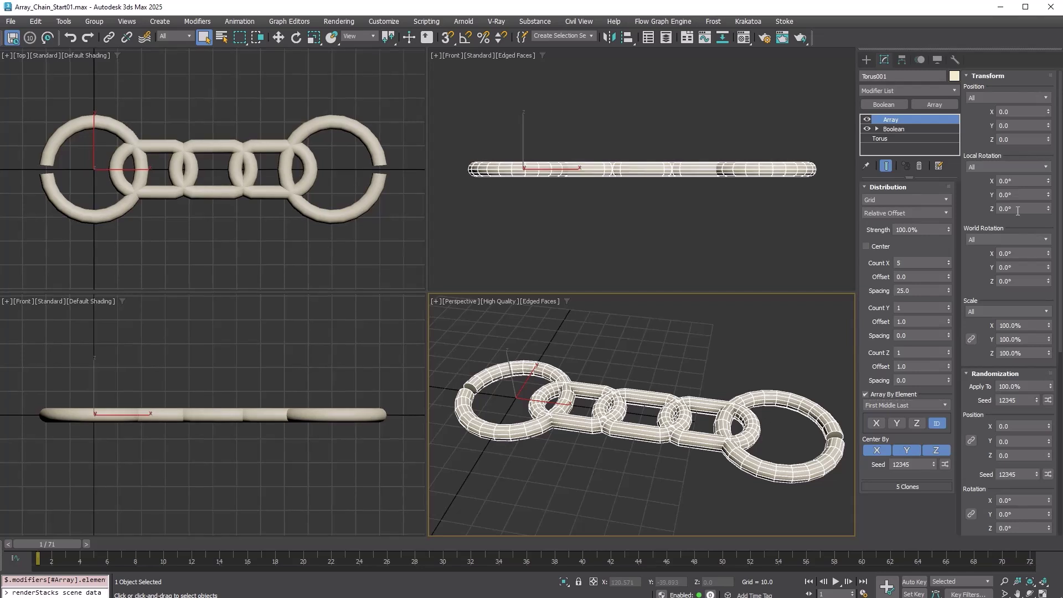
pyautogui.click(1038, 167)
pyautogui.click(1012, 198)
pyautogui.doubleClick(1018, 180)
pyautogui.write('90')
pyautogui.press('Return')
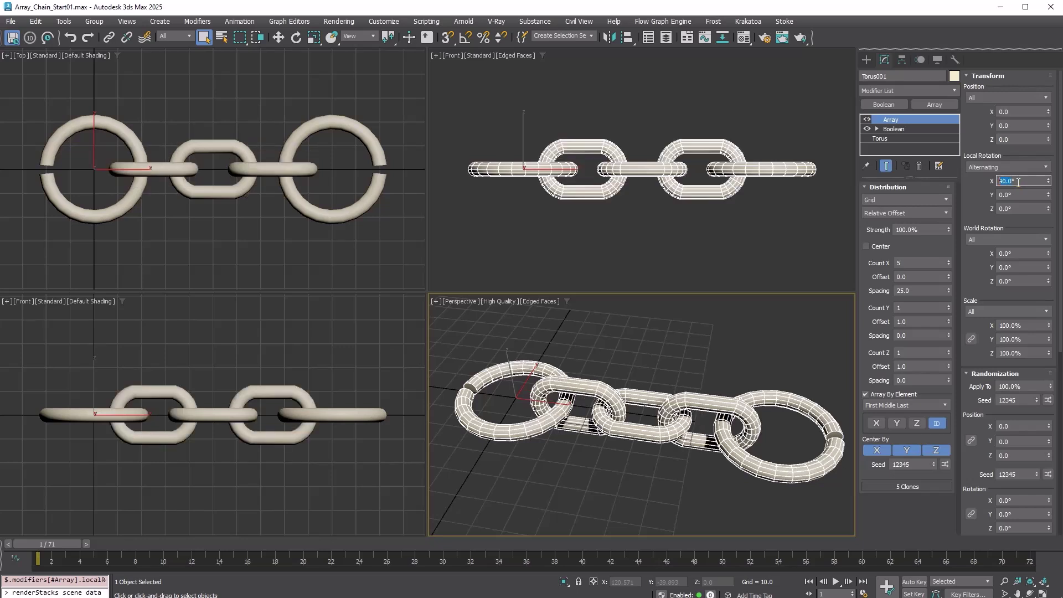
pyautogui.moveTo(948, 261); pyautogui.dragTo(948, 260)
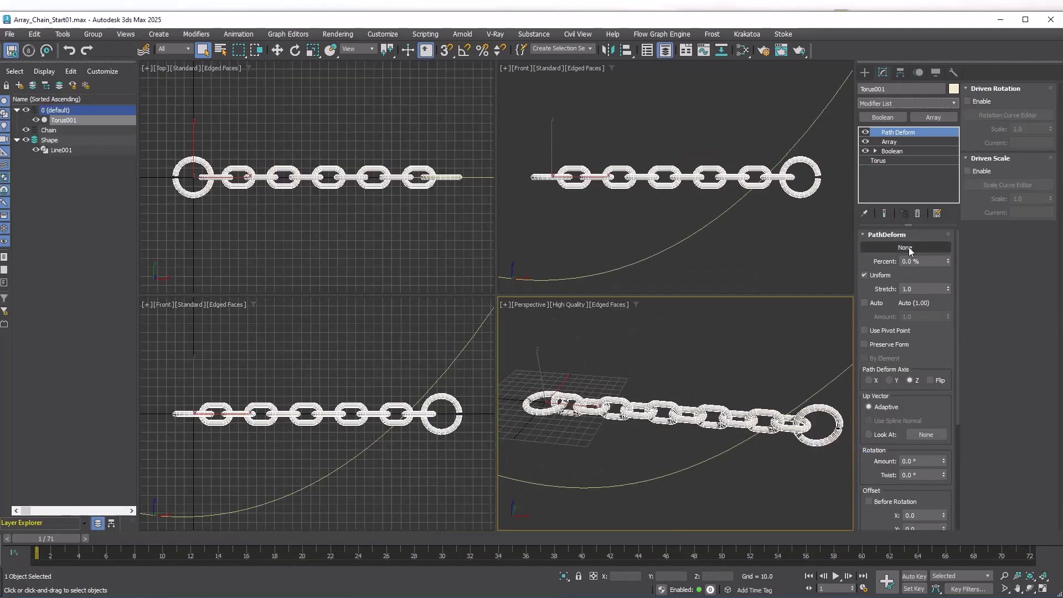
# - Path-deform the chain along Line001 with Preserve Form, By Element and the X axis
pyautogui.click(924, 247)
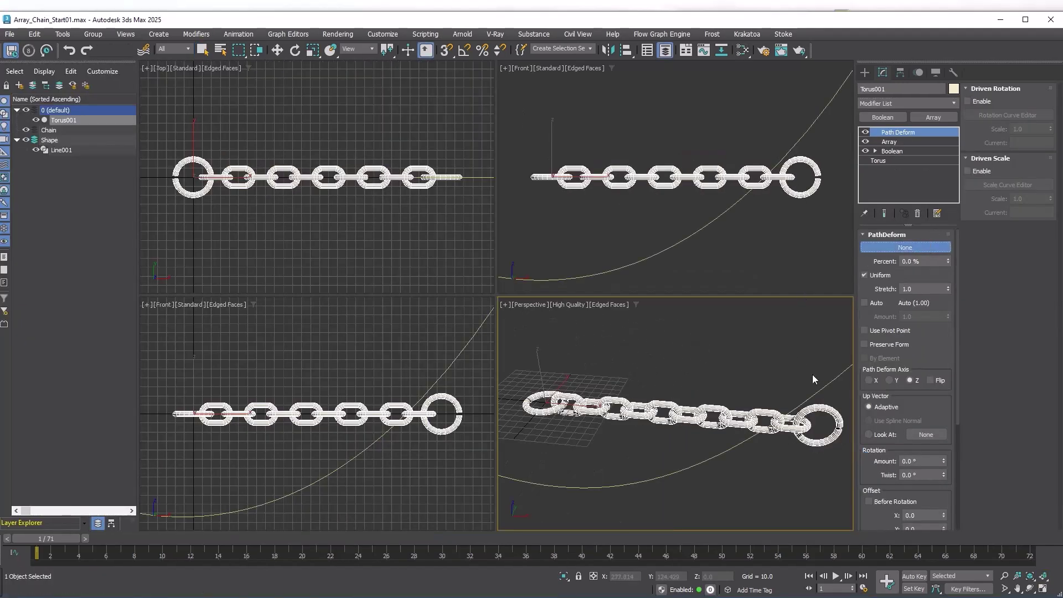
pyautogui.click(826, 383)
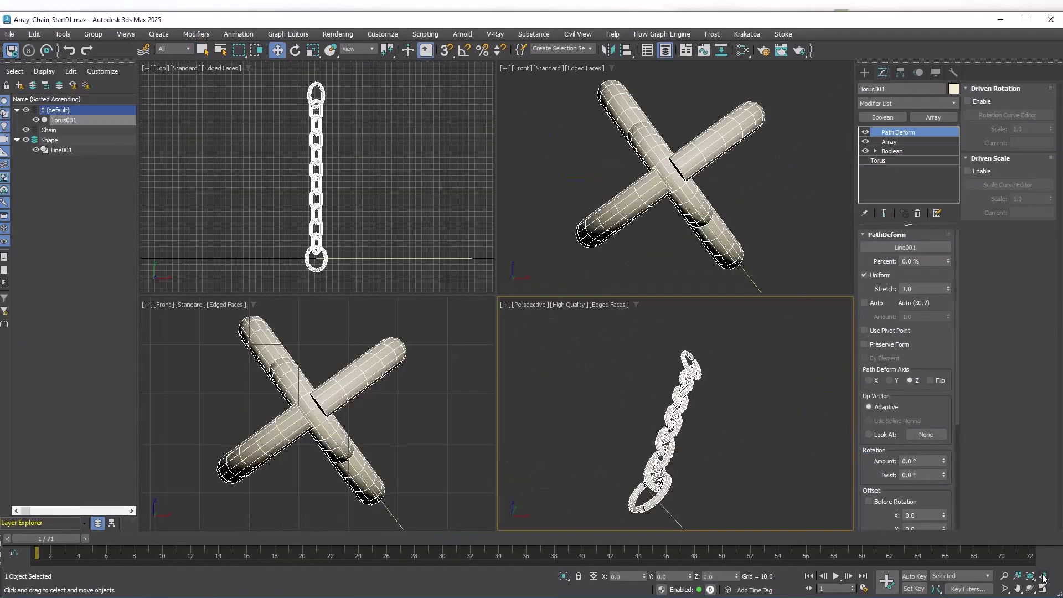
pyautogui.click(879, 345)
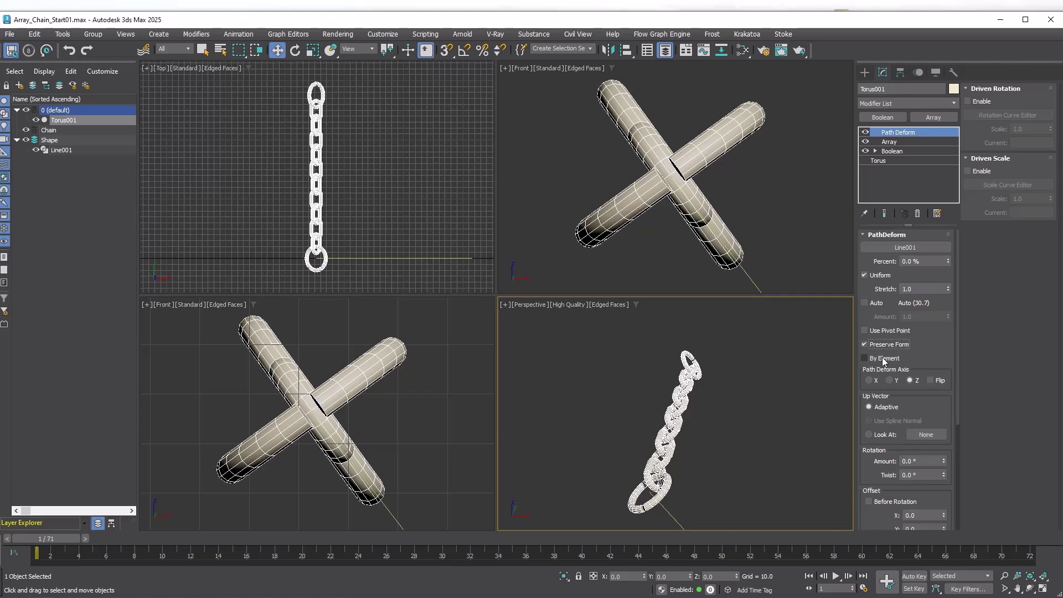
pyautogui.click(884, 359)
pyautogui.click(868, 380)
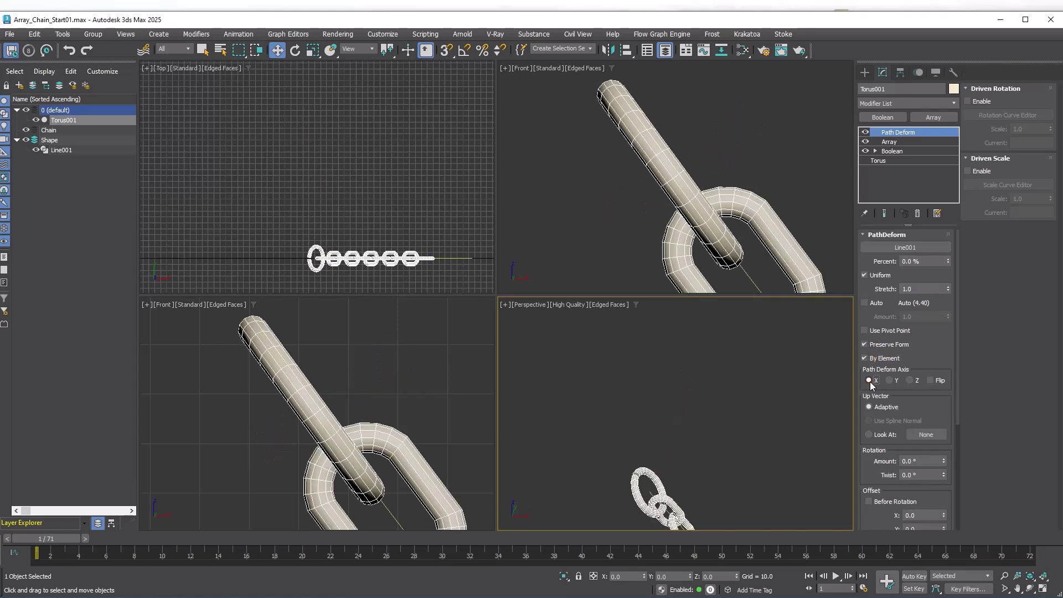
pyautogui.click(1043, 576)
pyautogui.scroll(-3, 830, 402)
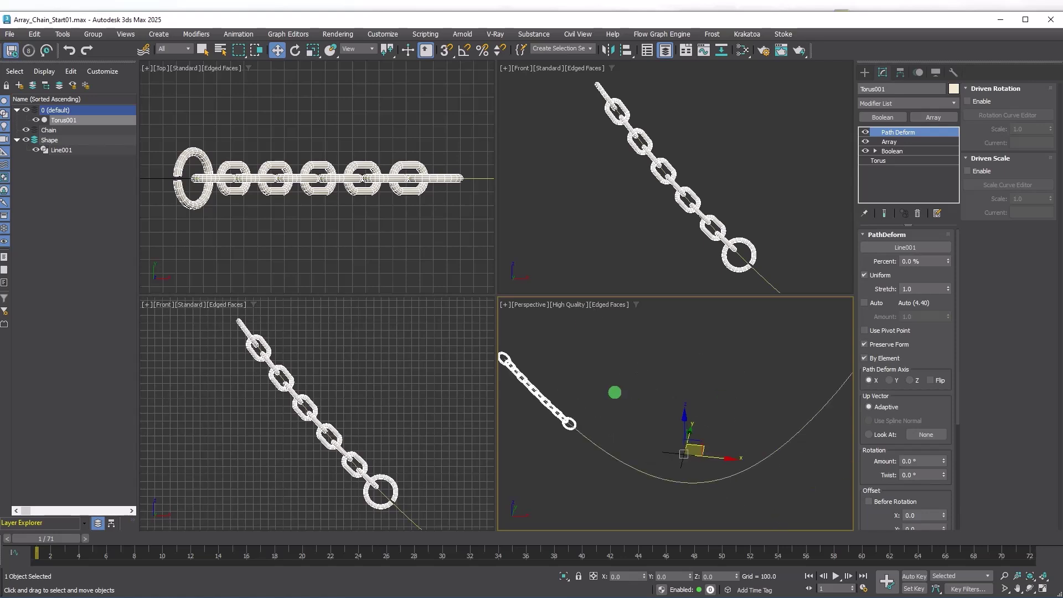
pyautogui.scroll(-2, 615, 394)
# - Raise the Array Count X to 59 and thicken the torus Radius 2 to 3.45
pyautogui.click(889, 142)
pyautogui.moveTo(947, 311); pyautogui.dragTo(952, 277)
pyautogui.click(891, 151)
pyautogui.hotkey('alt', 'w')
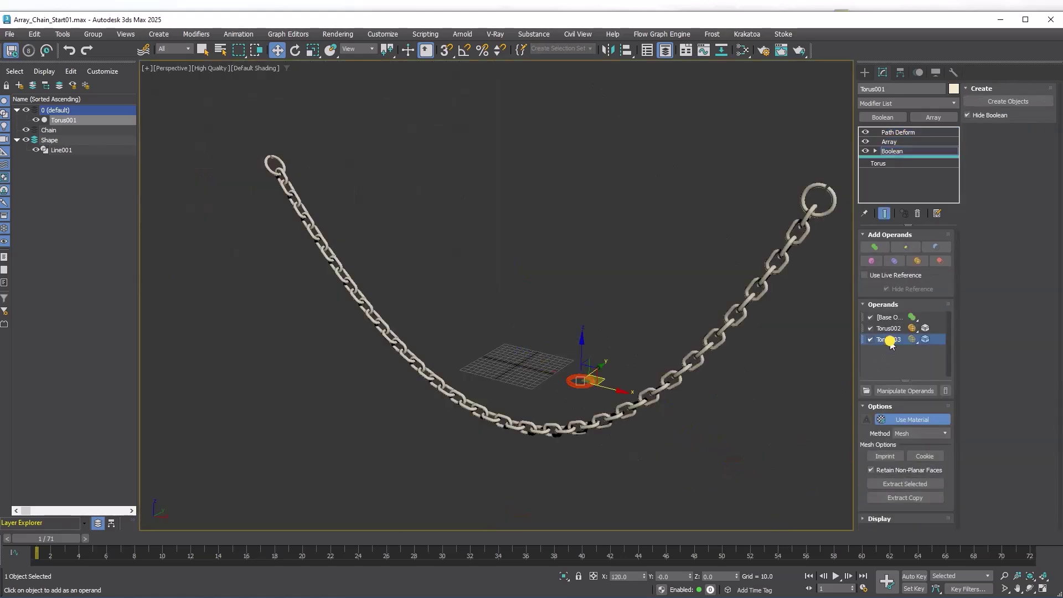
pyautogui.click(893, 165)
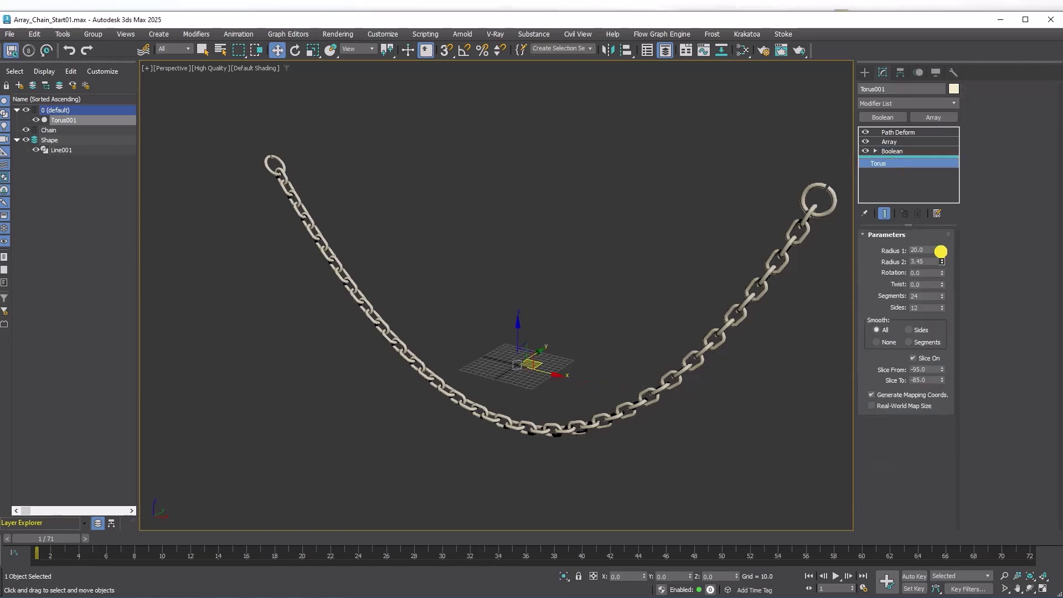
pyautogui.moveTo(941, 256); pyautogui.dragTo(941, 214)
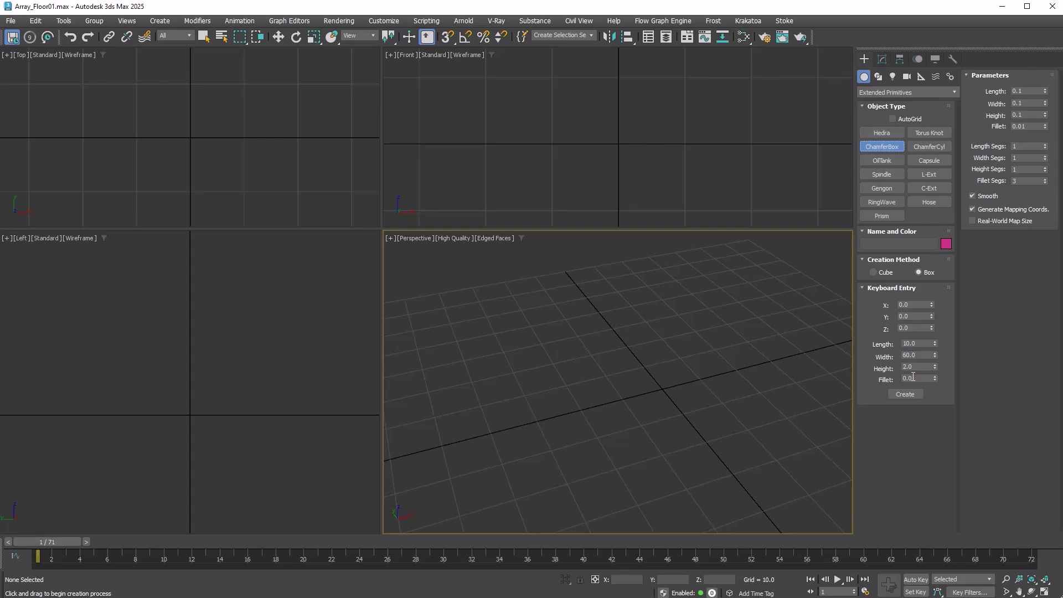
# - Create the 60×10×2 ChamferBox001 and give it a UVW Map set to XYZ to UVW
pyautogui.click(906, 393)
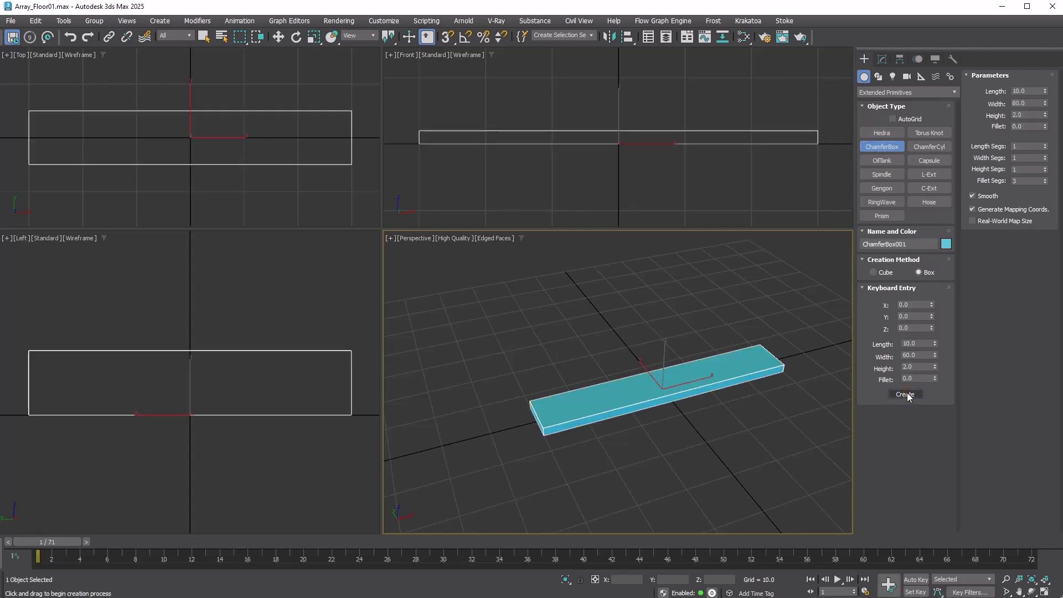
pyautogui.click(881, 61)
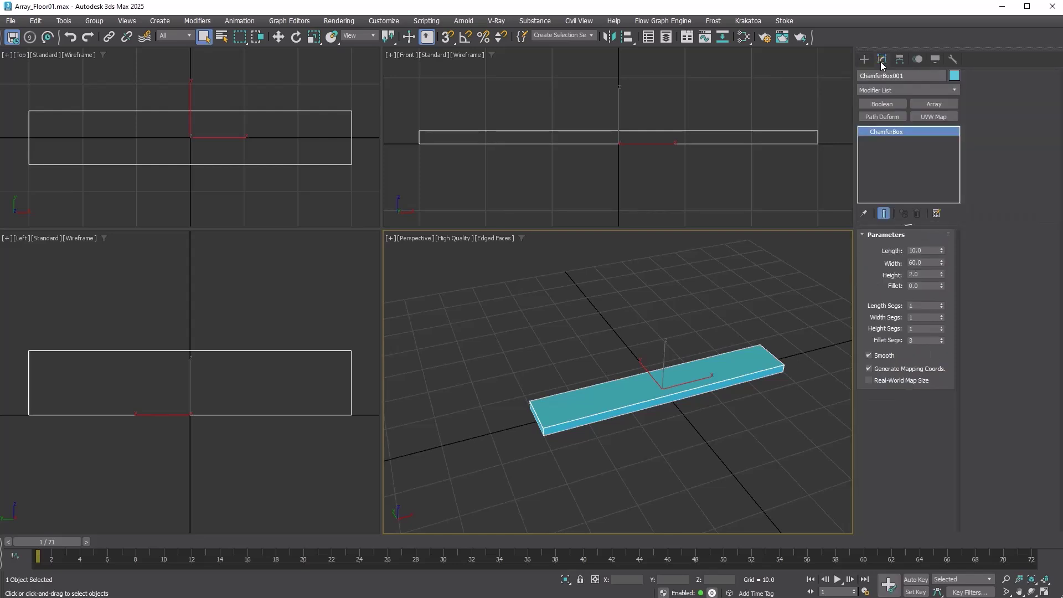
pyautogui.click(932, 117)
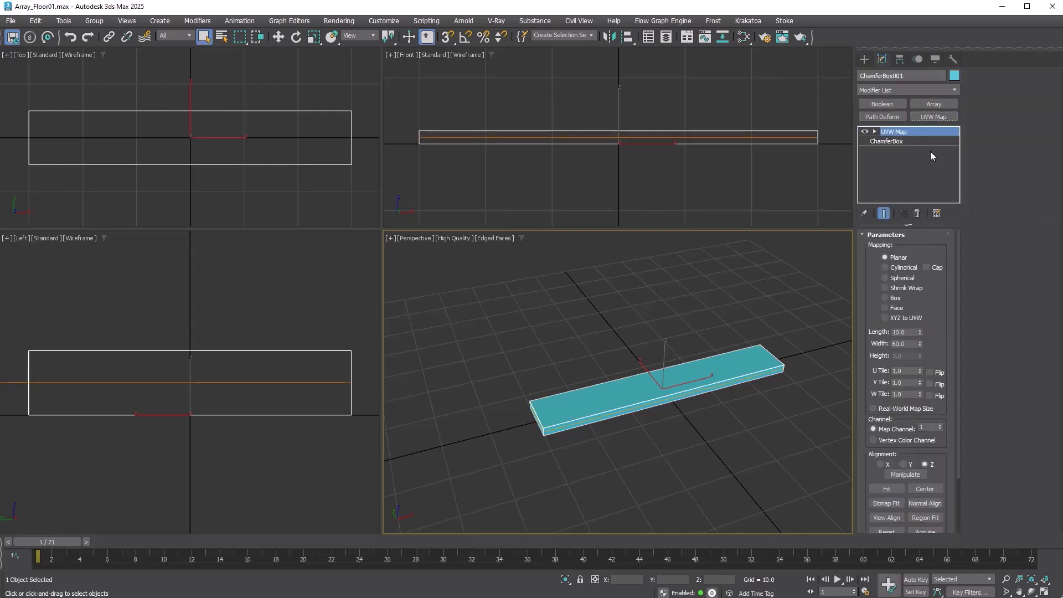
pyautogui.click(892, 318)
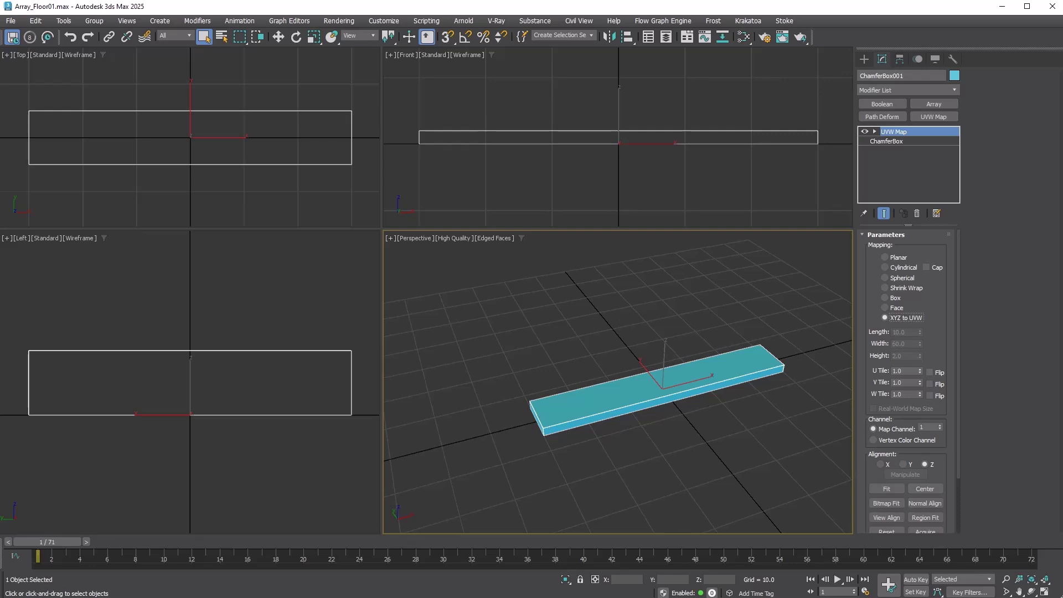
# - Add an Array with Count X 2 and a 45° world Z rotation
pyautogui.hotkey('ctrl', 'z')
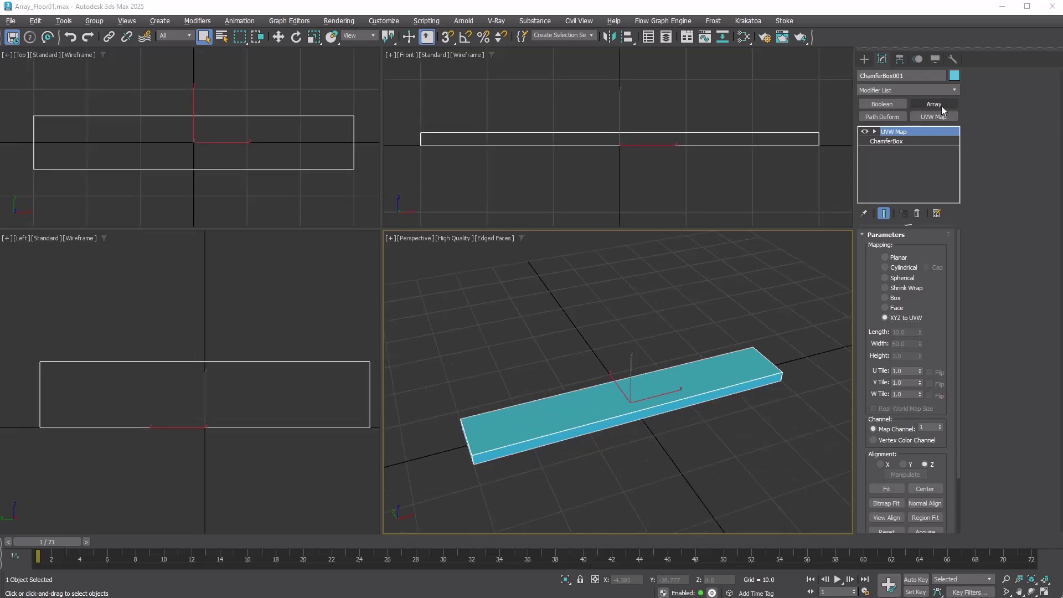
pyautogui.click(941, 106)
pyautogui.moveTo(948, 311); pyautogui.dragTo(948, 317)
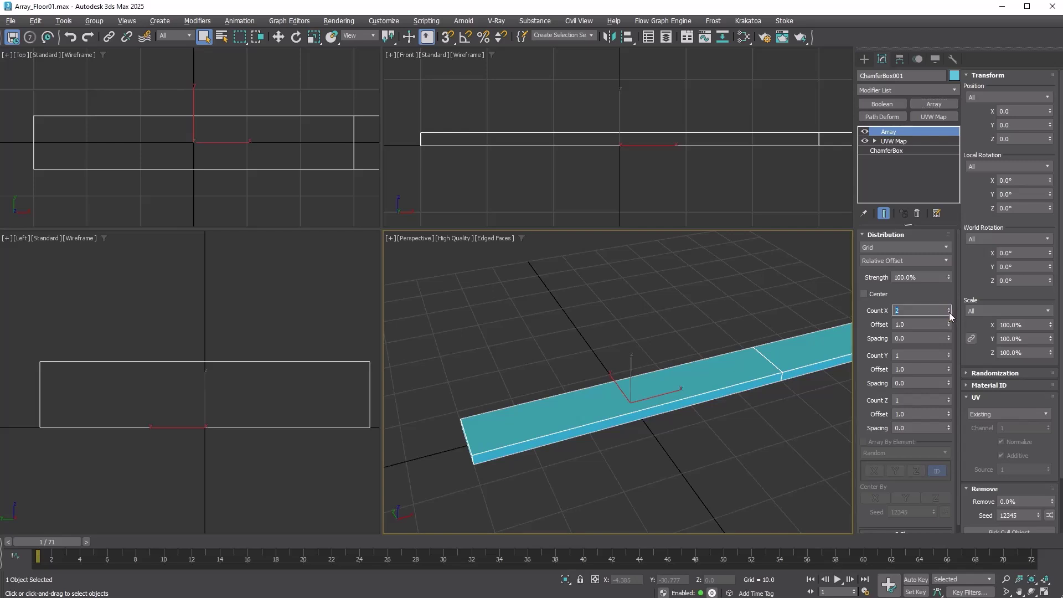
pyautogui.doubleClick(1025, 280)
pyautogui.write('45')
pyautogui.press('Return')
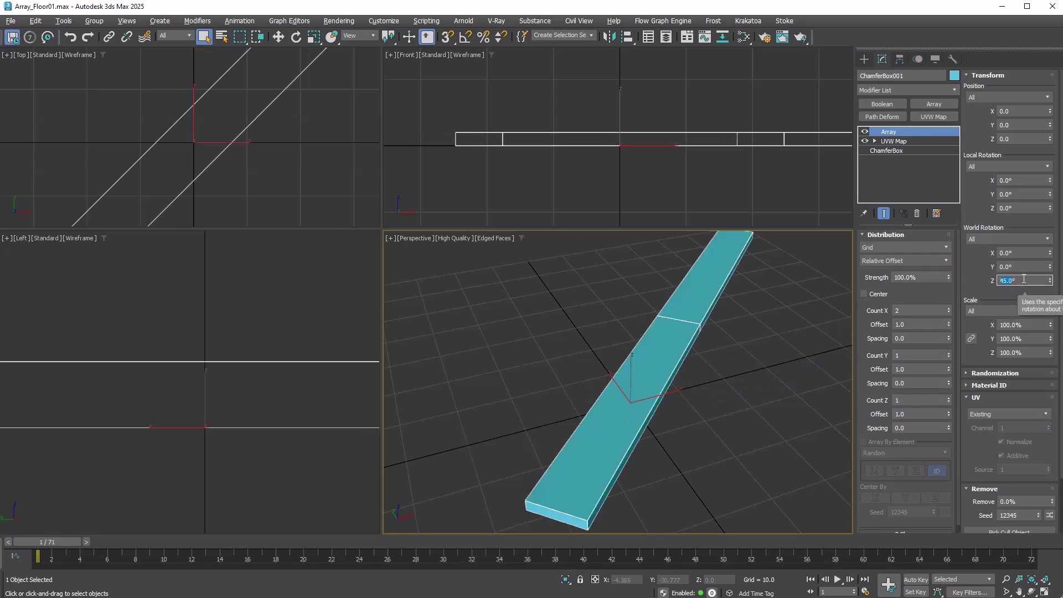
pyautogui.click(1042, 580)
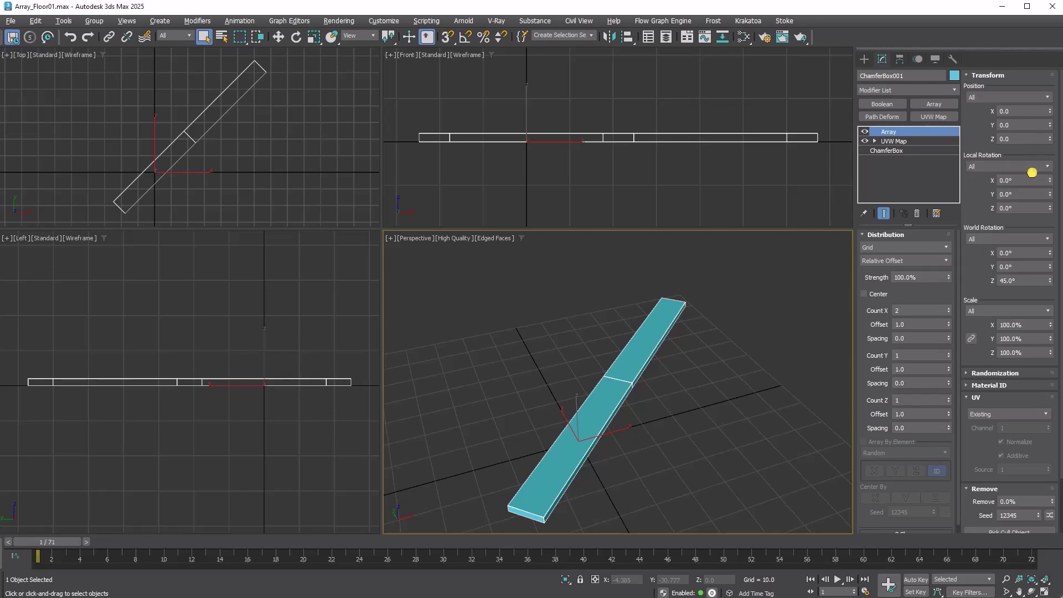
# - Set local rotation to Alternating Z 90° and position to Incremental with X -30
pyautogui.click(1031, 167)
pyautogui.click(1023, 198)
pyautogui.click(1029, 209)
pyautogui.press('Return')
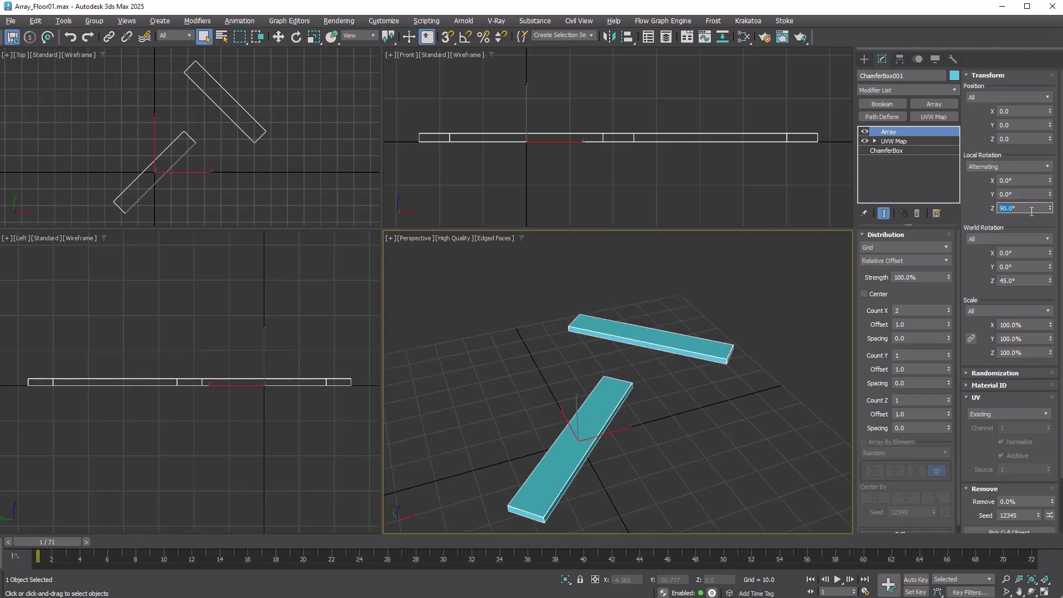
pyautogui.click(1017, 98)
pyautogui.click(1014, 119)
pyautogui.click(1027, 112)
pyautogui.write('-30')
pyautogui.press('Return')
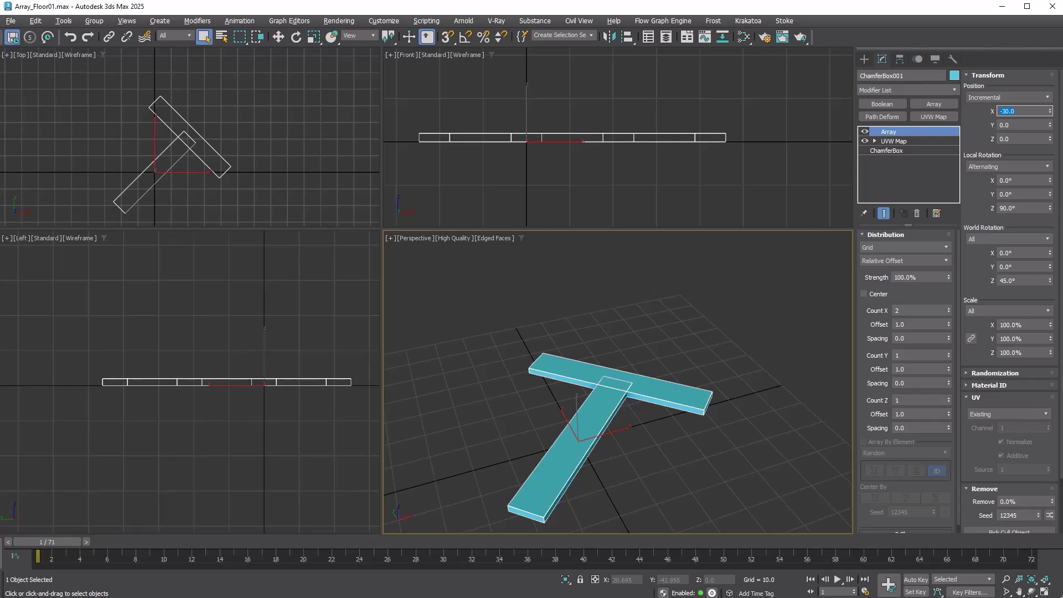
# - Change the incremental X offset to -35 and set Y to -35, forming the V
pyautogui.click(1031, 112)
pyautogui.press('BackSpace')
pyautogui.press('BackSpace')
pyautogui.press('BackSpace')
pyautogui.press('BackSpace')
pyautogui.write('35')
pyautogui.press('Return')
pyautogui.click(1021, 126)
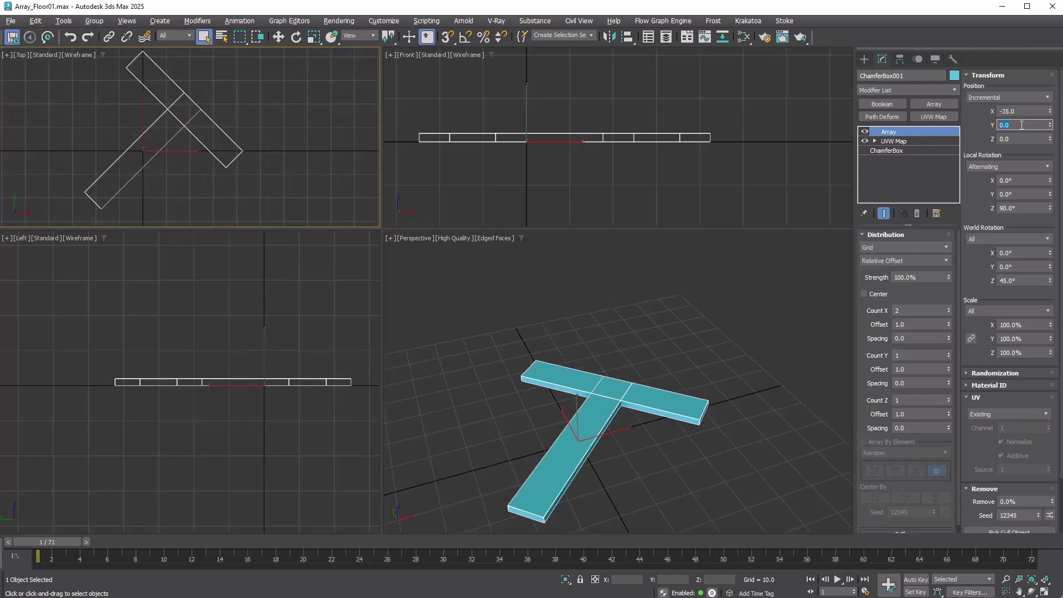
pyautogui.write('-35')
pyautogui.press('Return')
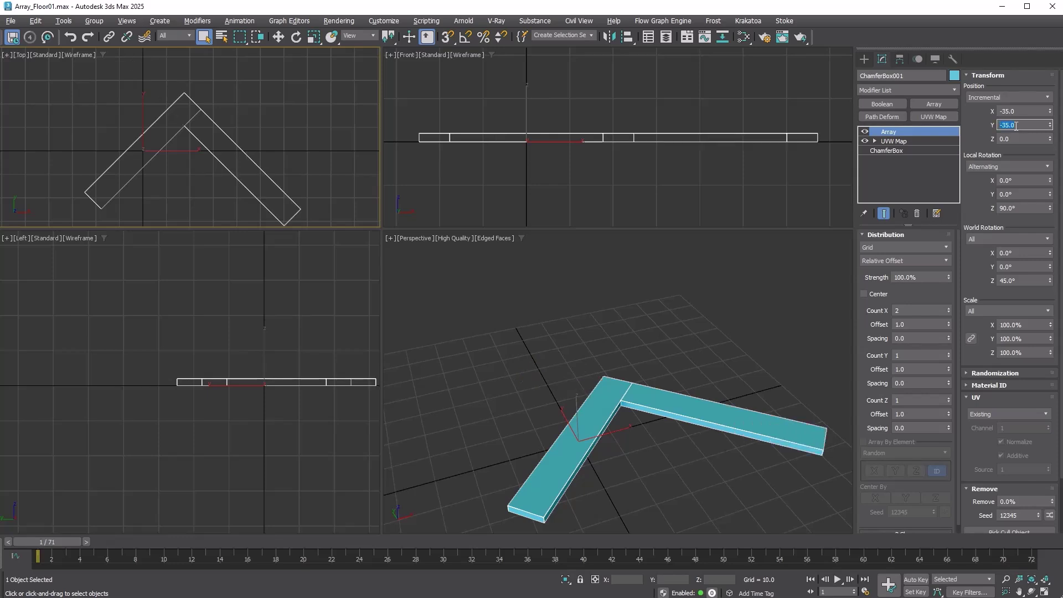
pyautogui.hotkey('ctrl', 'shift', 'z')
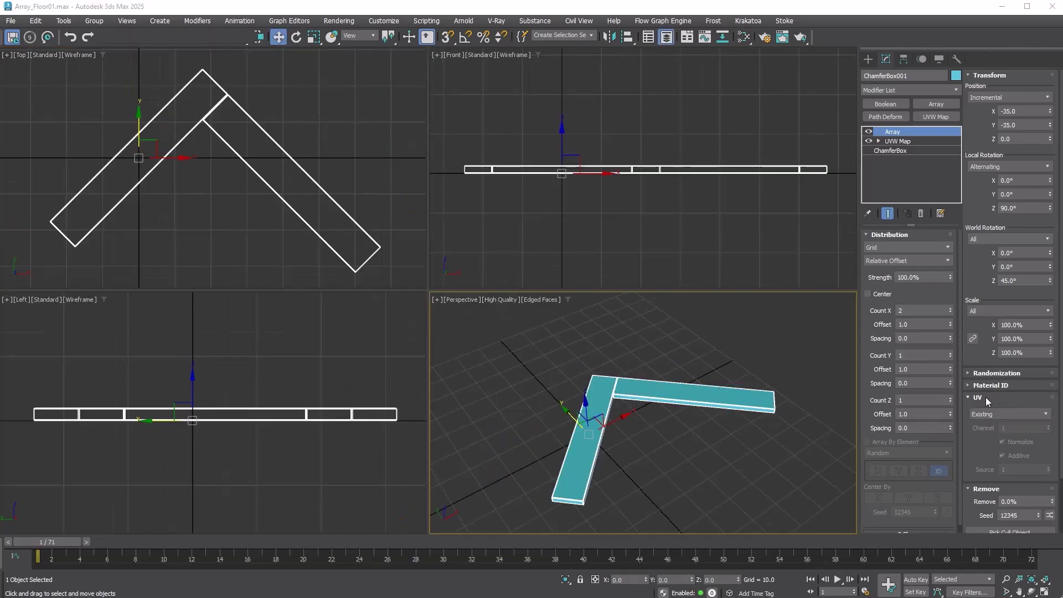
# - Set the Array UVs to Clone Number, Additive off, Normalize on, then stack a second Array
pyautogui.click(999, 414)
pyautogui.click(1001, 445)
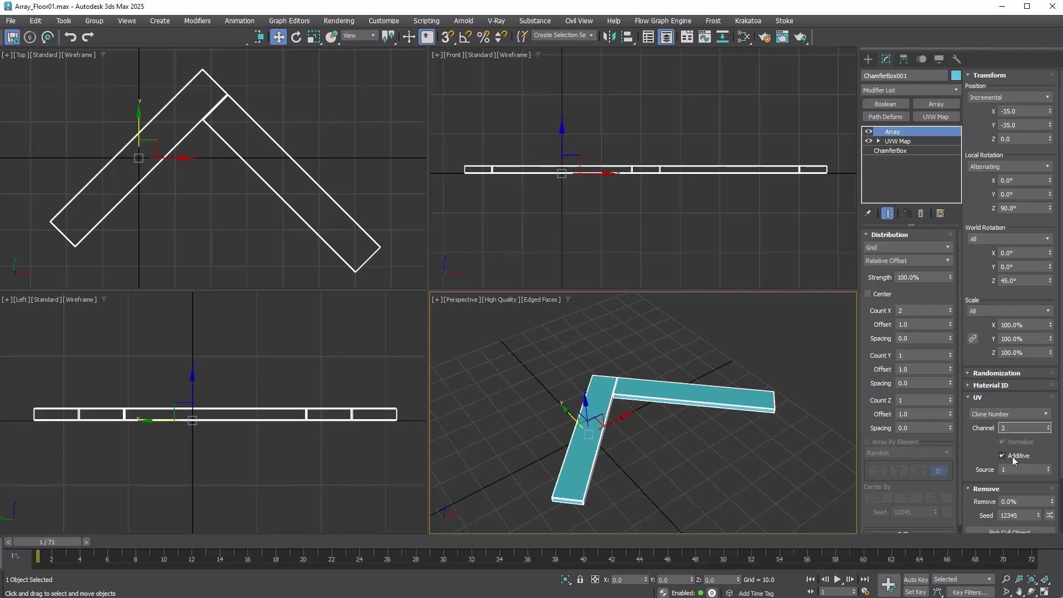
pyautogui.click(1001, 456)
pyautogui.click(1008, 442)
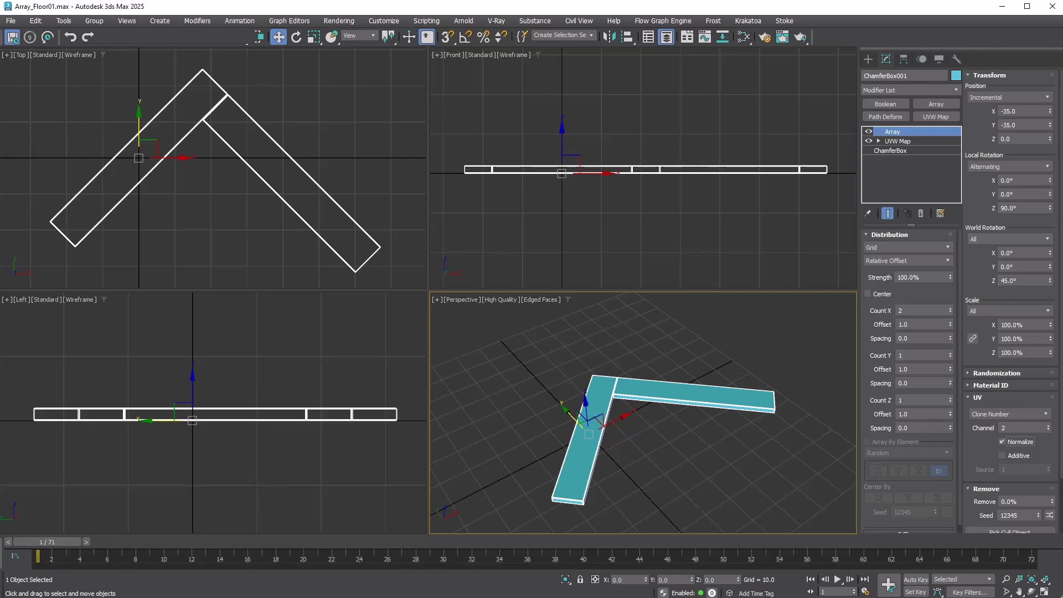
pyautogui.click(936, 104)
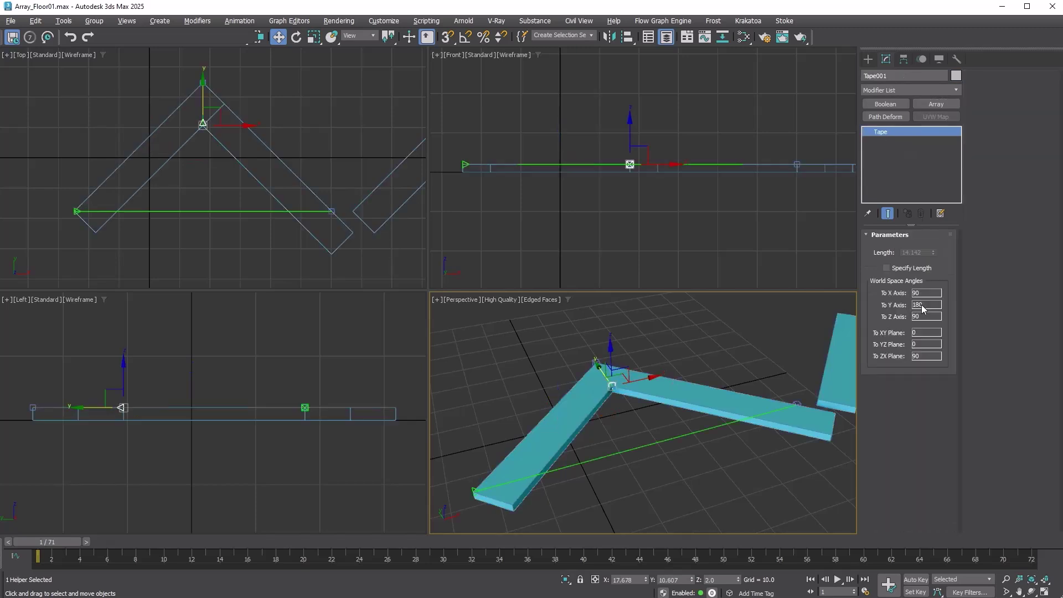
pyautogui.click(474, 487)
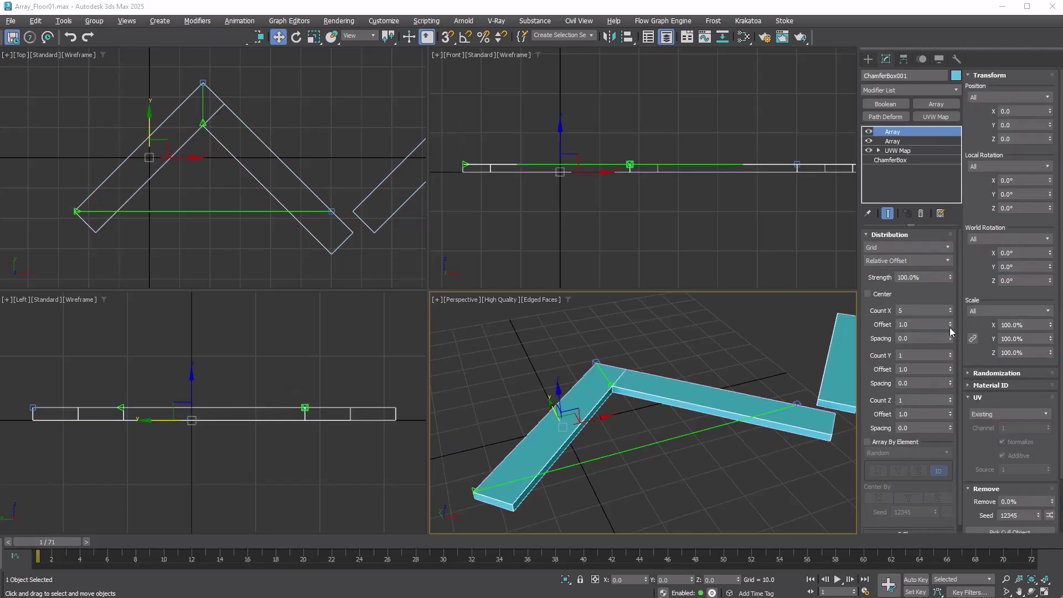
# - Zero the top Array's offsets, set spacings 84.853 X and 14.142 Y, and Count Y 18
pyautogui.rightClick(949, 325)
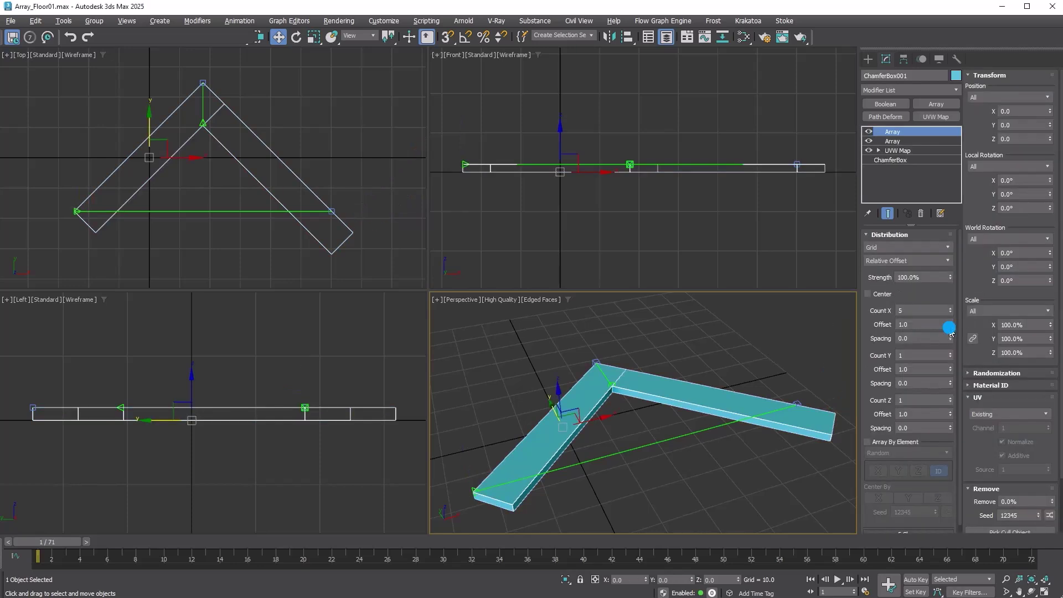
pyautogui.click(917, 340)
pyautogui.write('84.853')
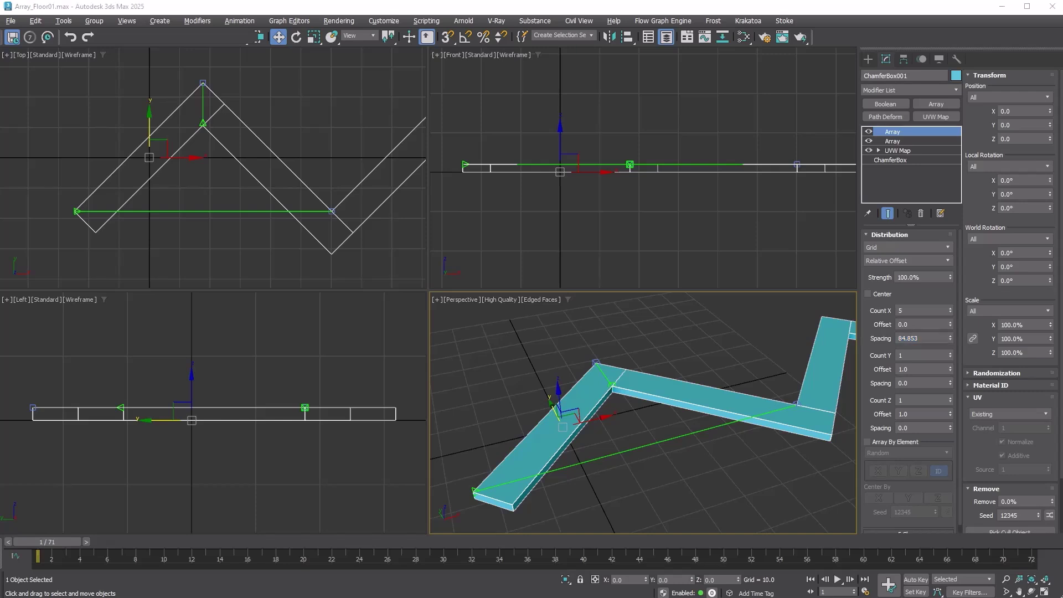
pyautogui.rightClick(949, 370)
pyautogui.click(908, 386)
pyautogui.write('14.142')
pyautogui.press('Return')
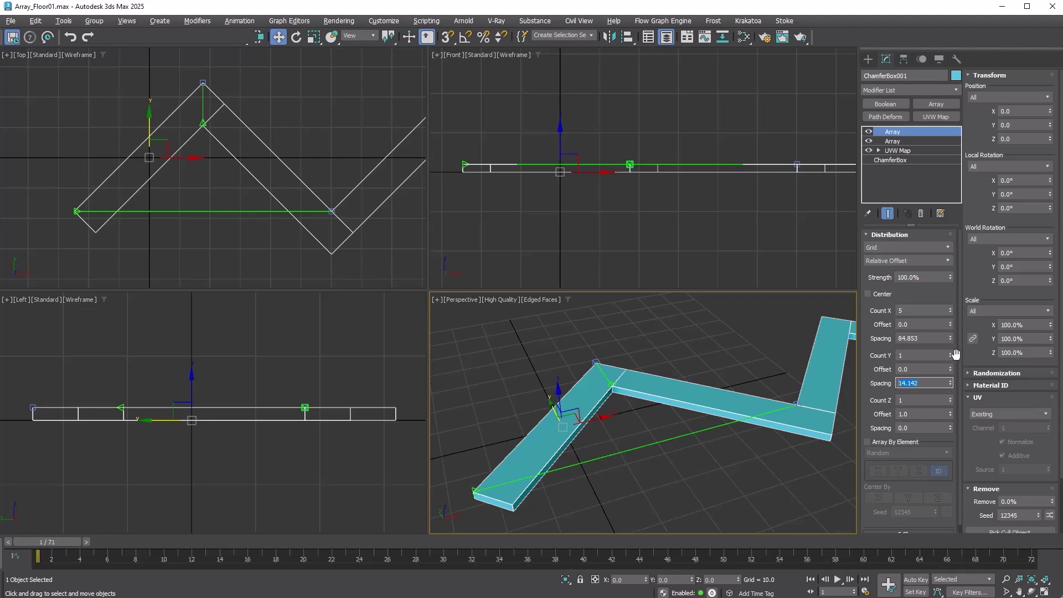
pyautogui.moveTo(949, 354); pyautogui.dragTo(950, 360)
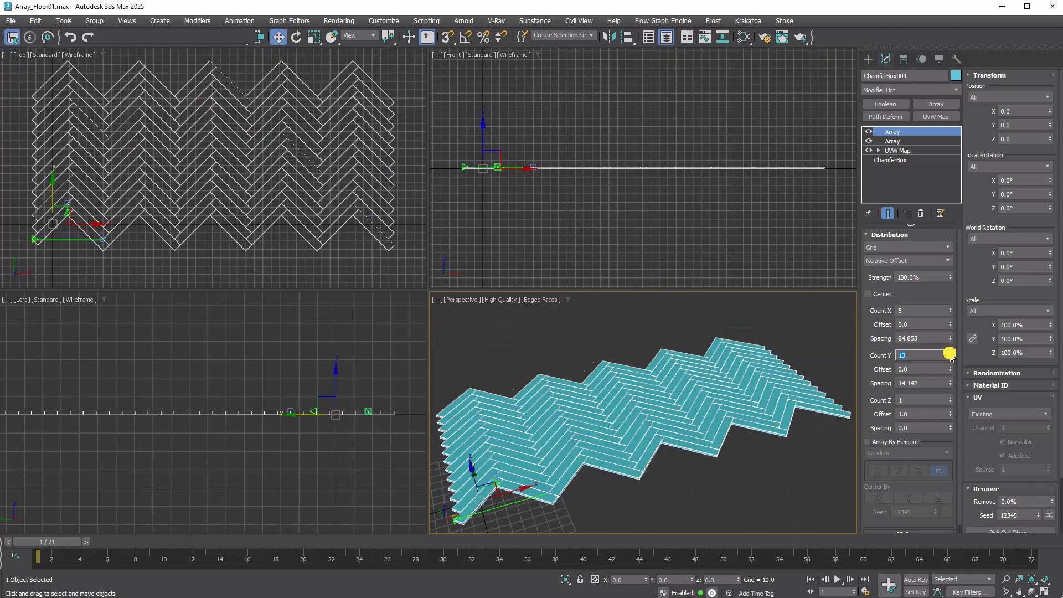
pyautogui.moveTo(949, 349); pyautogui.dragTo(949, 346)
# - Set the ChamferBox board's fillet to 0.2
pyautogui.click(904, 160)
pyautogui.click(928, 285)
pyautogui.write('0.2')
pyautogui.press('Return')
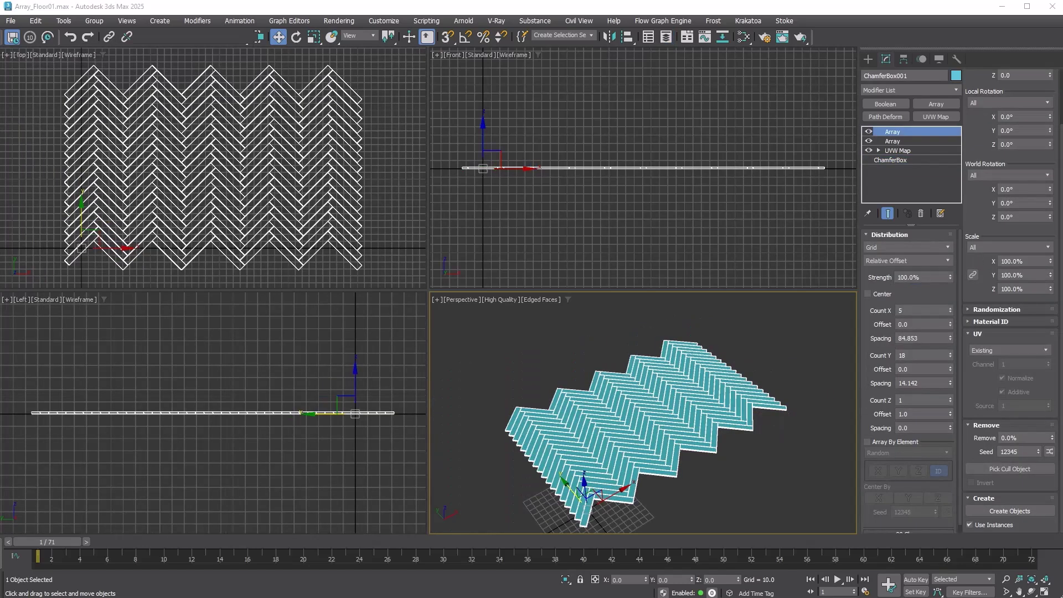
# - Set the top Array's UVs to Clone XYZ with source 2 and channel 2, toggling Additive
pyautogui.click(1004, 350)
pyautogui.click(1005, 361)
pyautogui.click(1048, 404)
pyautogui.click(1048, 362)
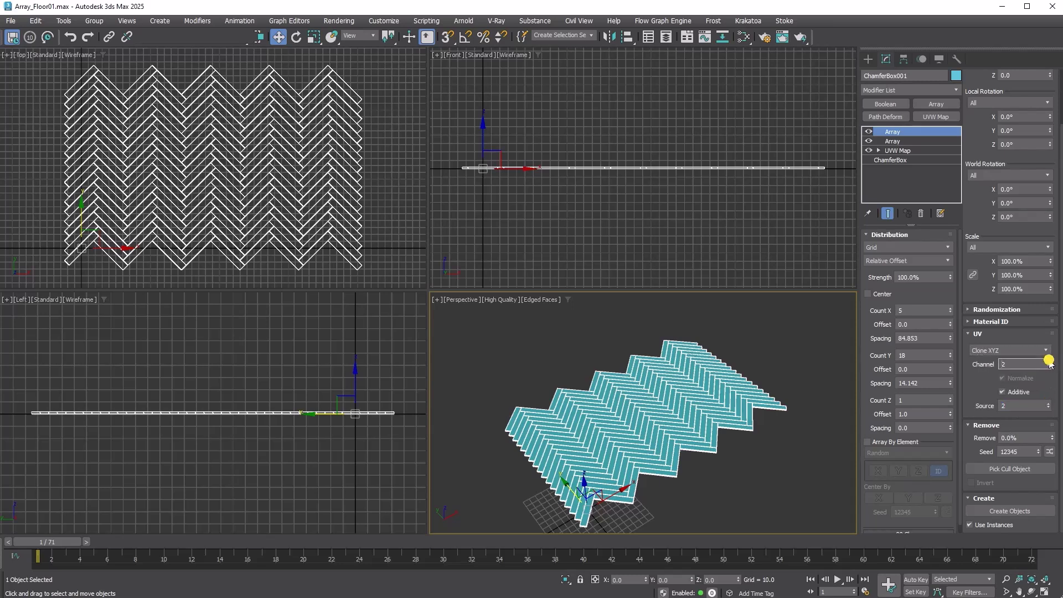
pyautogui.click(1020, 391)
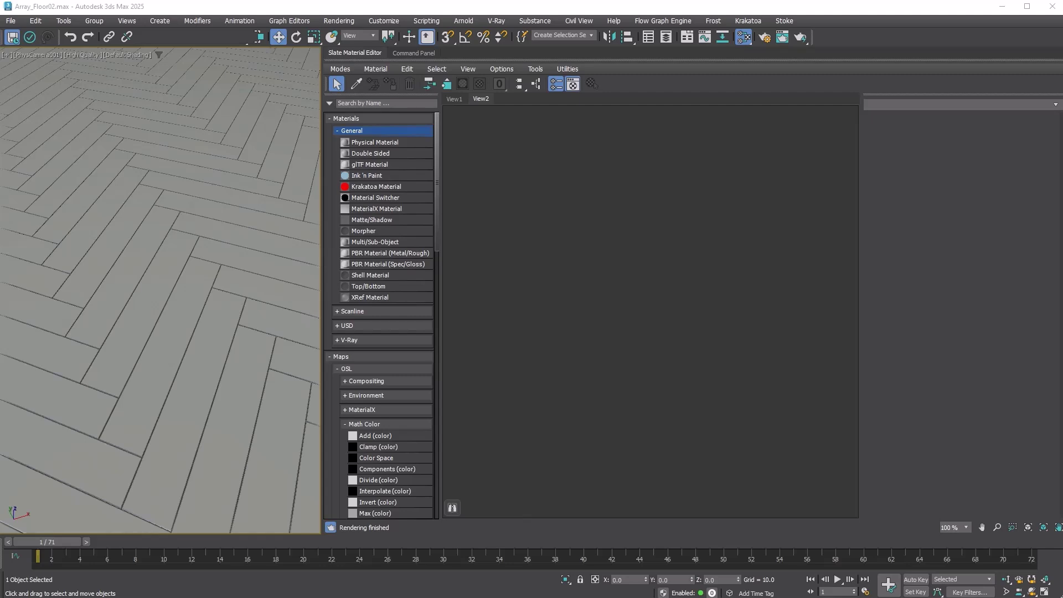
# - Create a Physical Material and a UVW Channel map reading map channel 2
pyautogui.moveTo(398, 144); pyautogui.dragTo(735, 183)
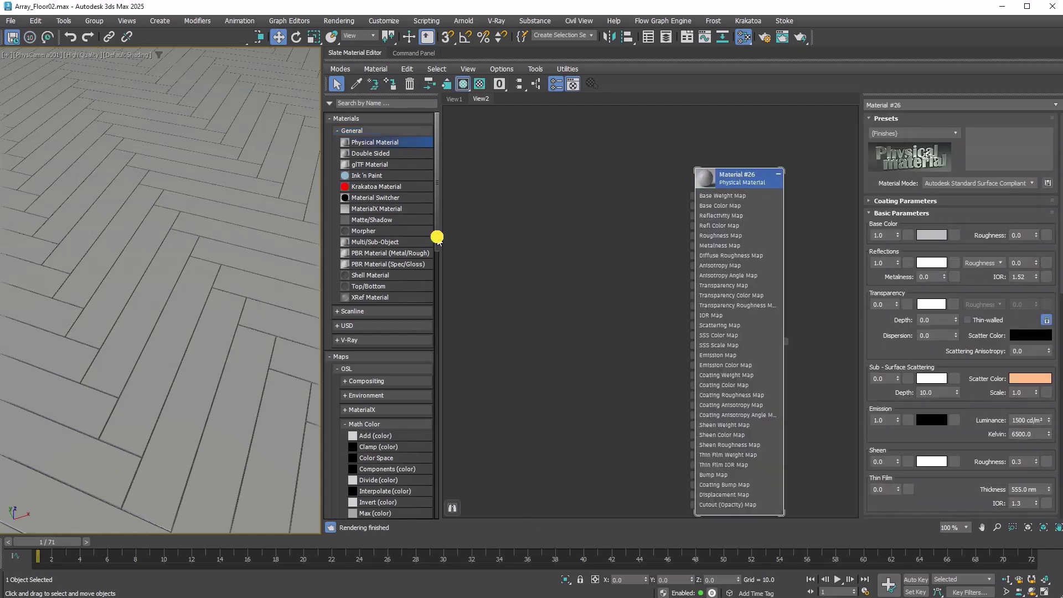
pyautogui.moveTo(436, 237); pyautogui.dragTo(436, 417)
pyautogui.moveTo(382, 281); pyautogui.dragTo(509, 202)
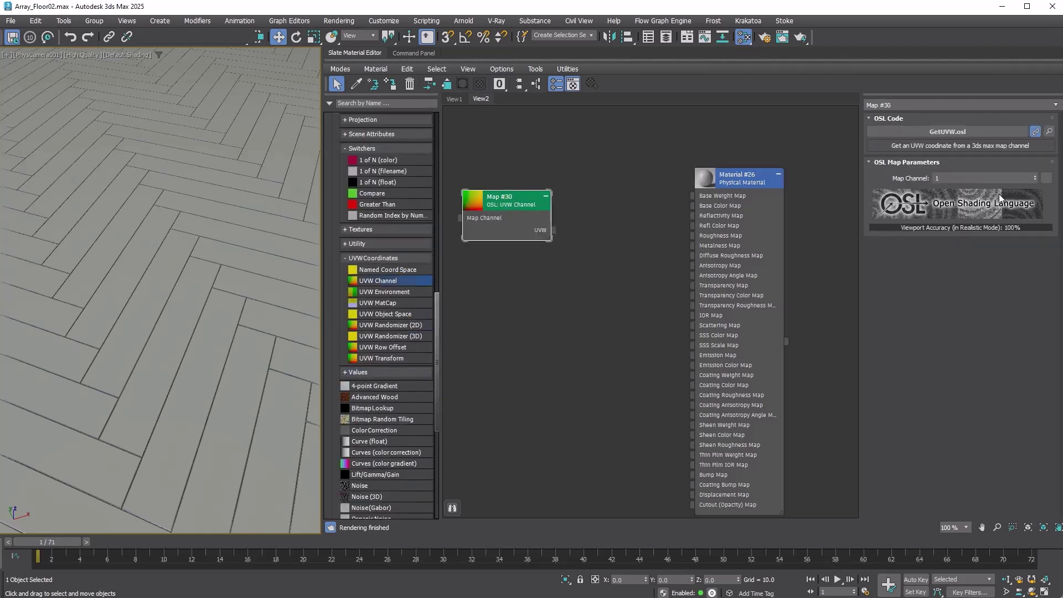
pyautogui.click(1035, 176)
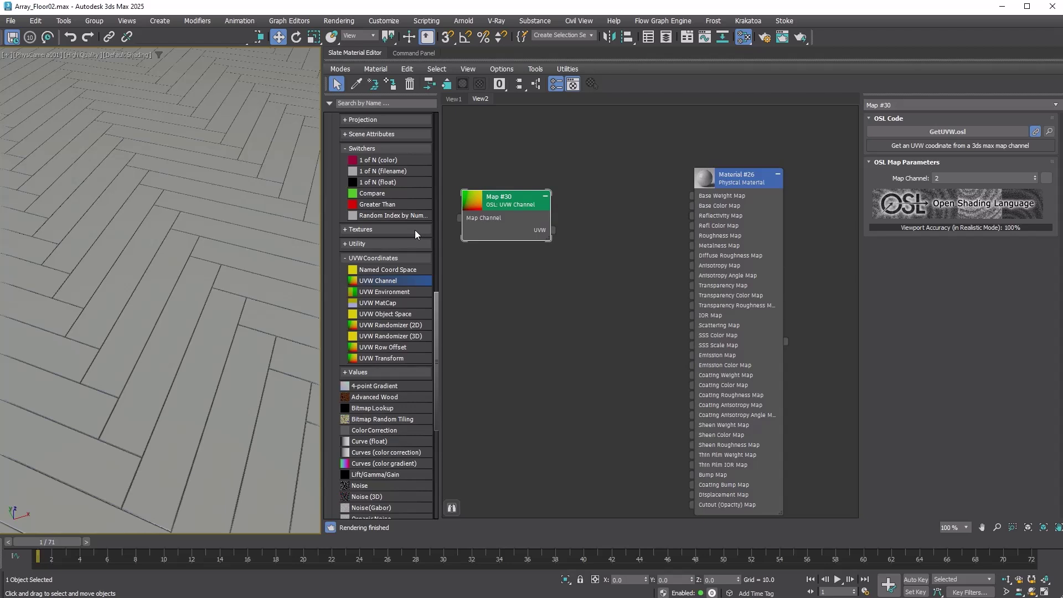
# - Add a Random Index by Number map with maximum 777, fed by the UV channel
pyautogui.moveTo(410, 215); pyautogui.dragTo(550, 302)
pyautogui.doubleClick(984, 240)
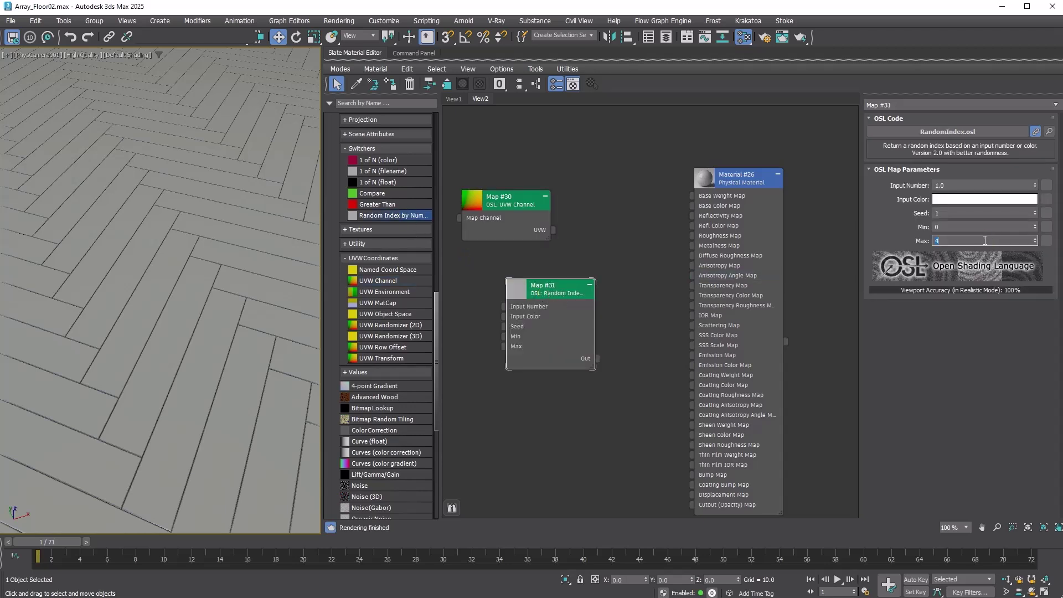
pyautogui.write('777')
pyautogui.press('Return')
pyautogui.moveTo(552, 231); pyautogui.dragTo(503, 316)
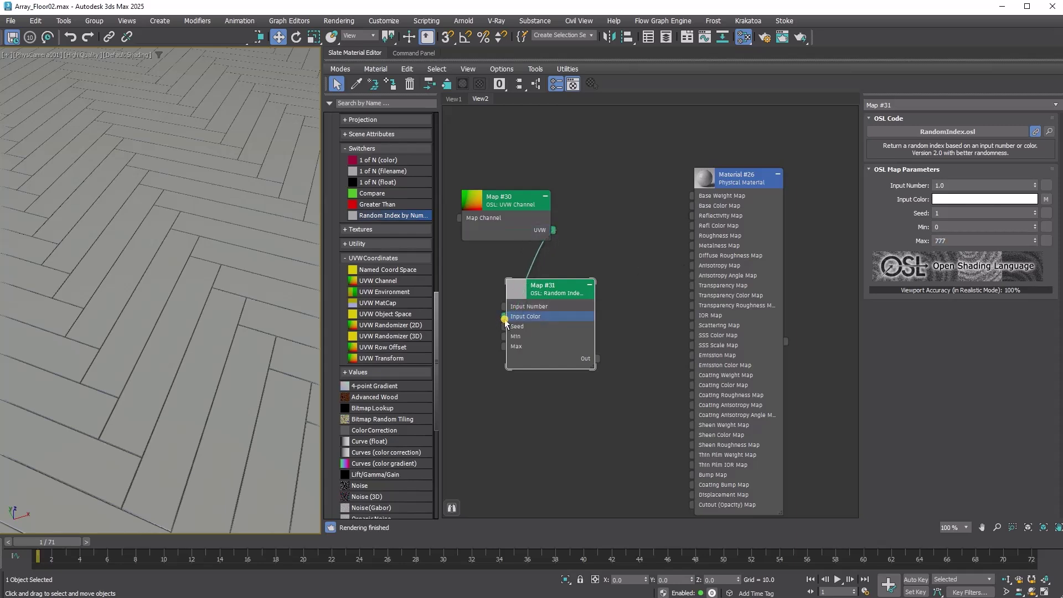
# - Wire a per-component Random by Index colour into Base Color and assign the material to the floor
pyautogui.moveTo(435, 340); pyautogui.dragTo(608, 397)
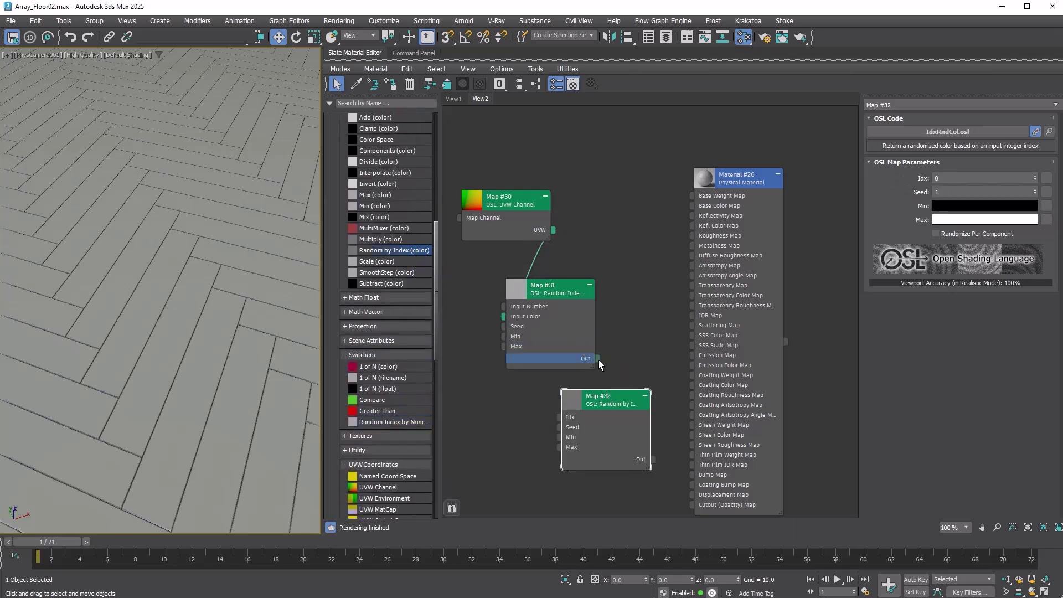
pyautogui.click(972, 234)
pyautogui.moveTo(596, 361); pyautogui.dragTo(561, 416)
pyautogui.moveTo(652, 459); pyautogui.dragTo(692, 206)
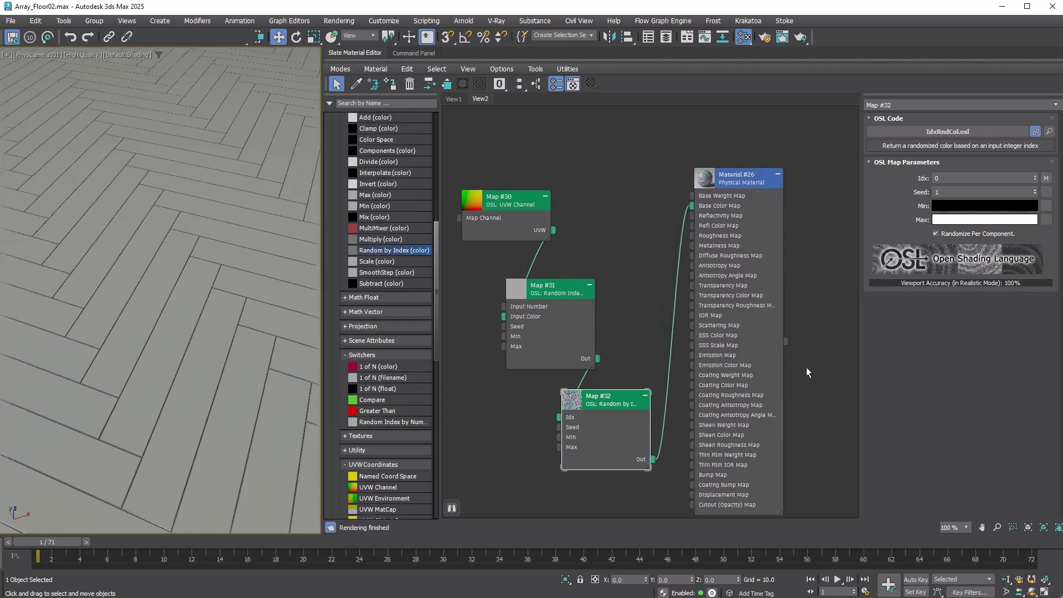
pyautogui.moveTo(785, 341); pyautogui.dragTo(501, 419)
# - Keep High Quality shading, raise the Map #32 seed from 1 to 9, and select Map #30 UVW Channel
pyautogui.click(75, 55)
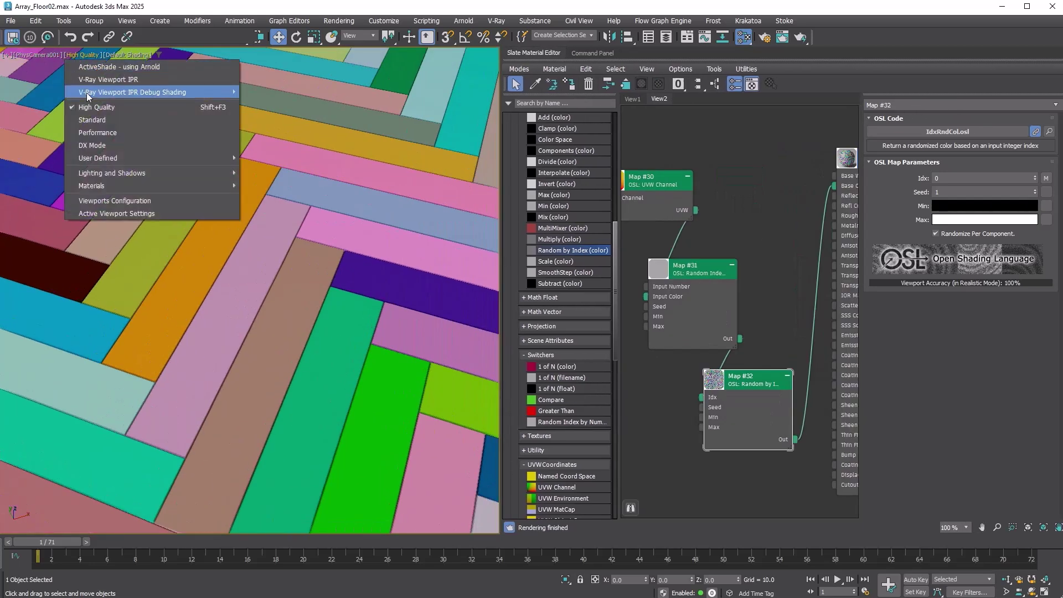
pyautogui.click(145, 104)
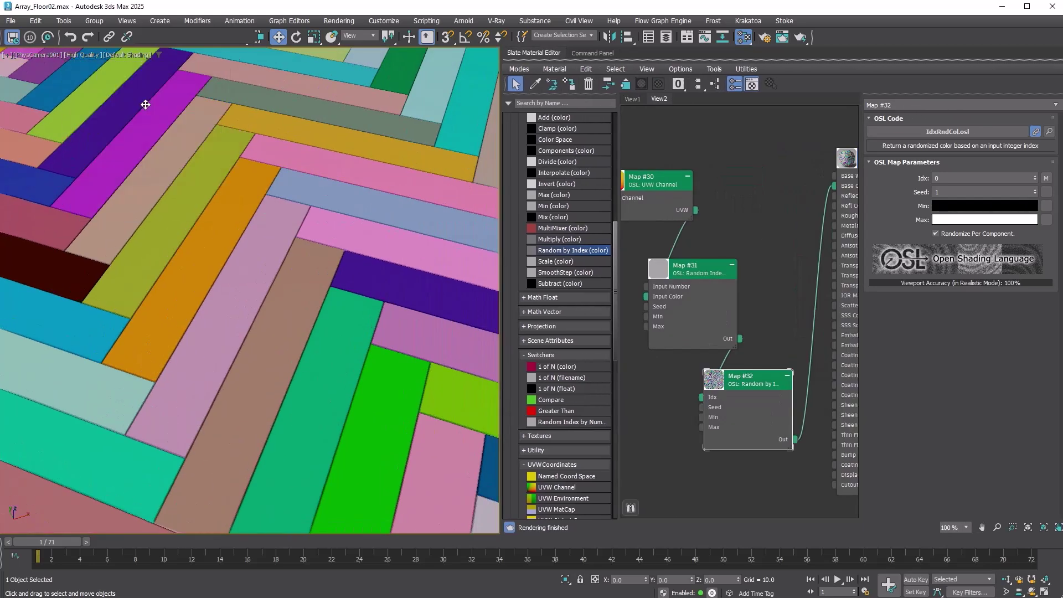
pyautogui.click(1033, 190)
pyautogui.click(1034, 190)
pyautogui.click(1033, 190)
pyautogui.click(1034, 190)
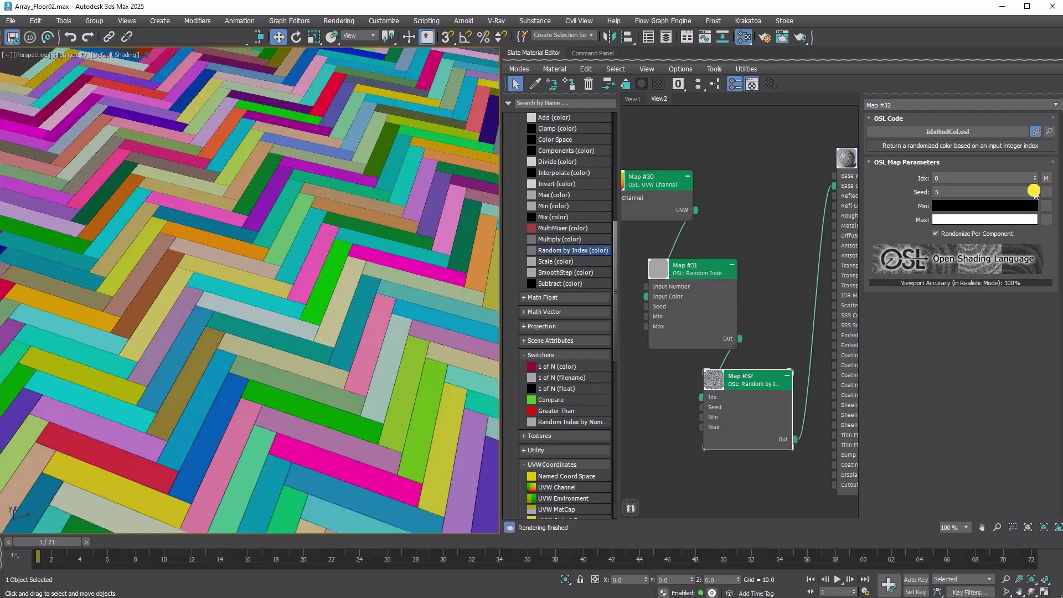
pyautogui.click(1033, 190)
pyautogui.click(1033, 190)
pyautogui.click(1033, 189)
pyautogui.click(1033, 189)
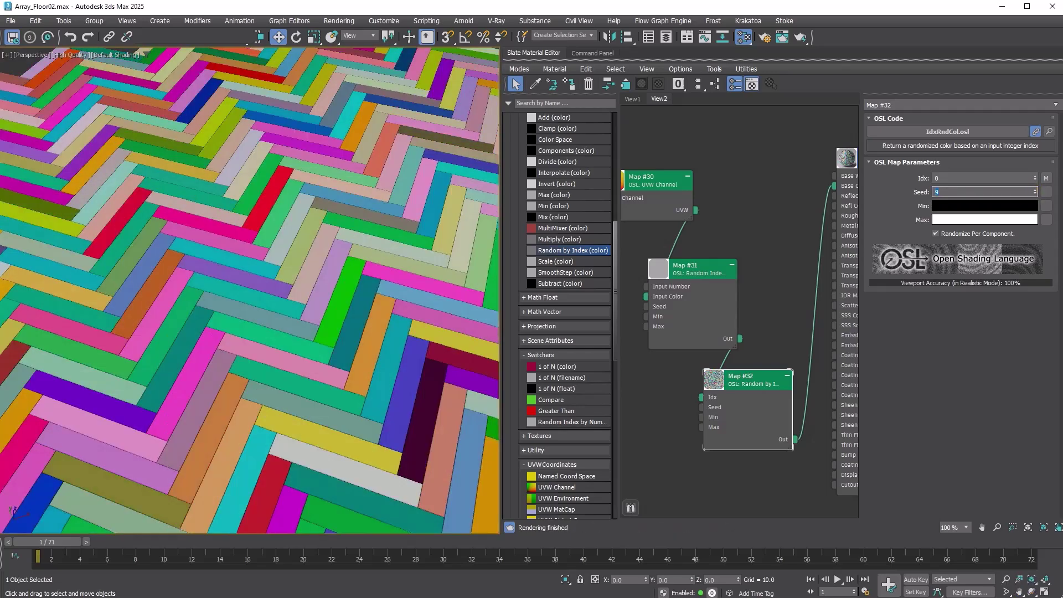
pyautogui.click(662, 180)
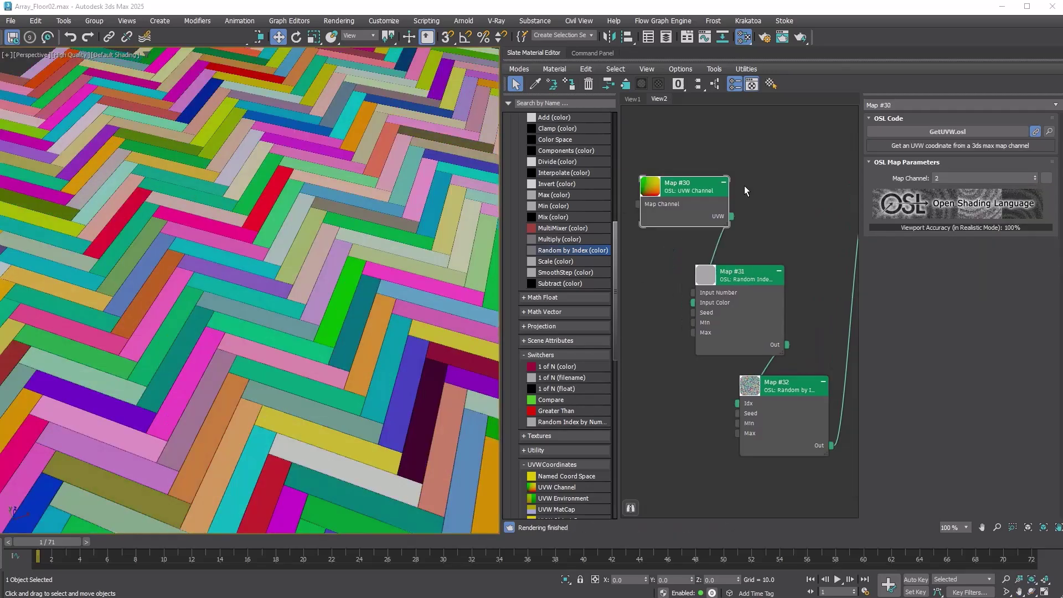
pyautogui.click(673, 195)
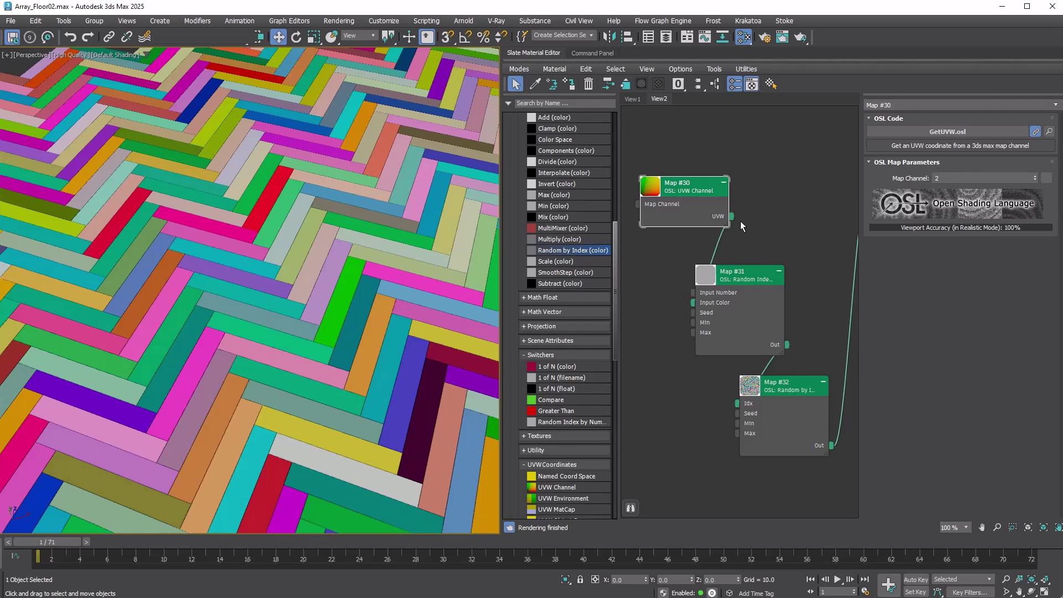
pyautogui.click(739, 281)
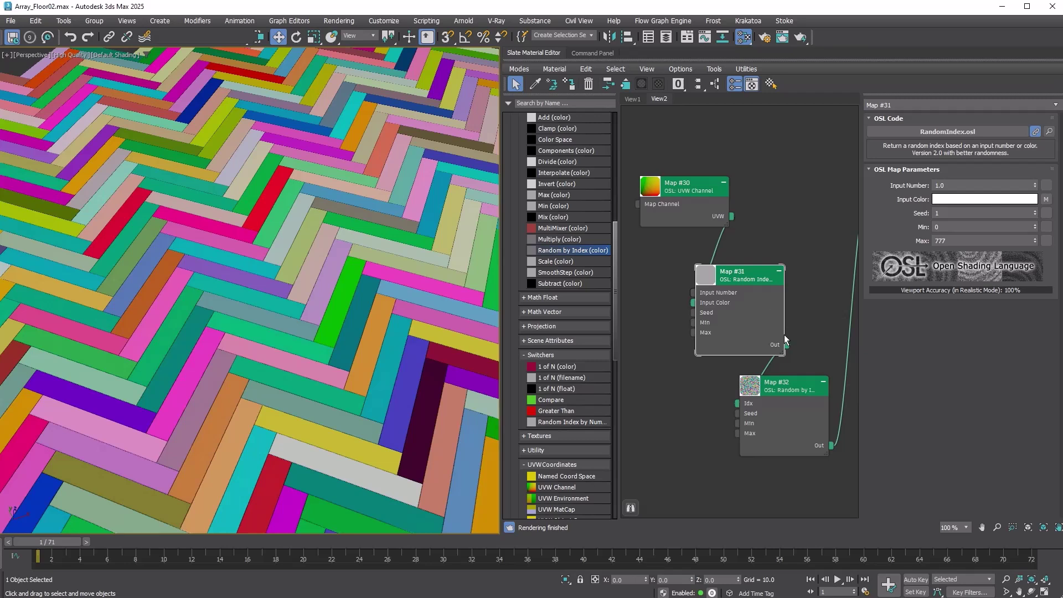
pyautogui.click(777, 391)
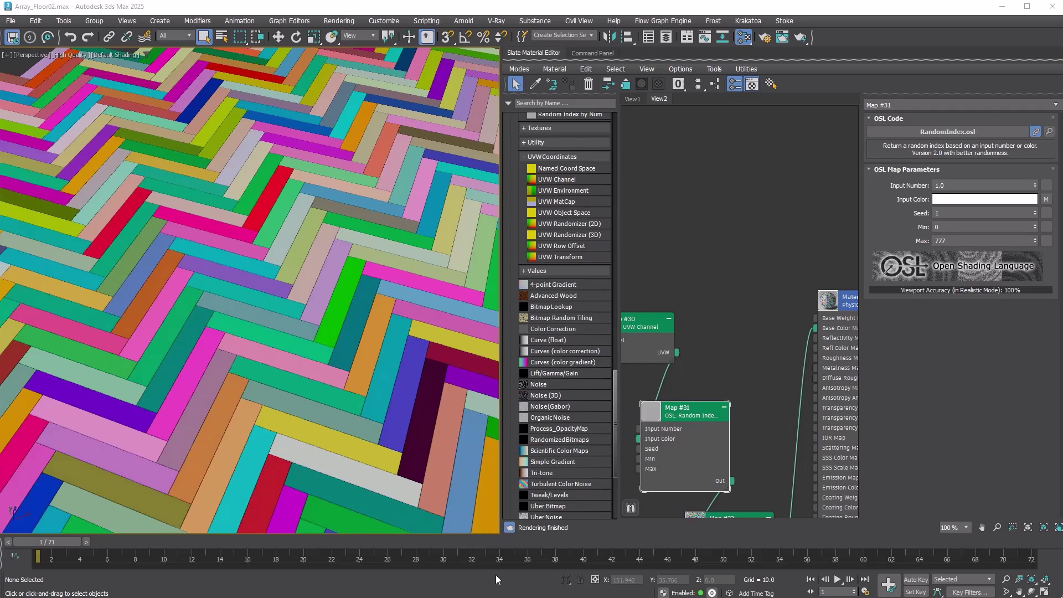
# - Add an Advanced Wood map to the material's Base Color Map and drive its Seed from Map #31
pyautogui.moveTo(537, 297); pyautogui.dragTo(742, 200)
pyautogui.moveTo(787, 352); pyautogui.dragTo(815, 329)
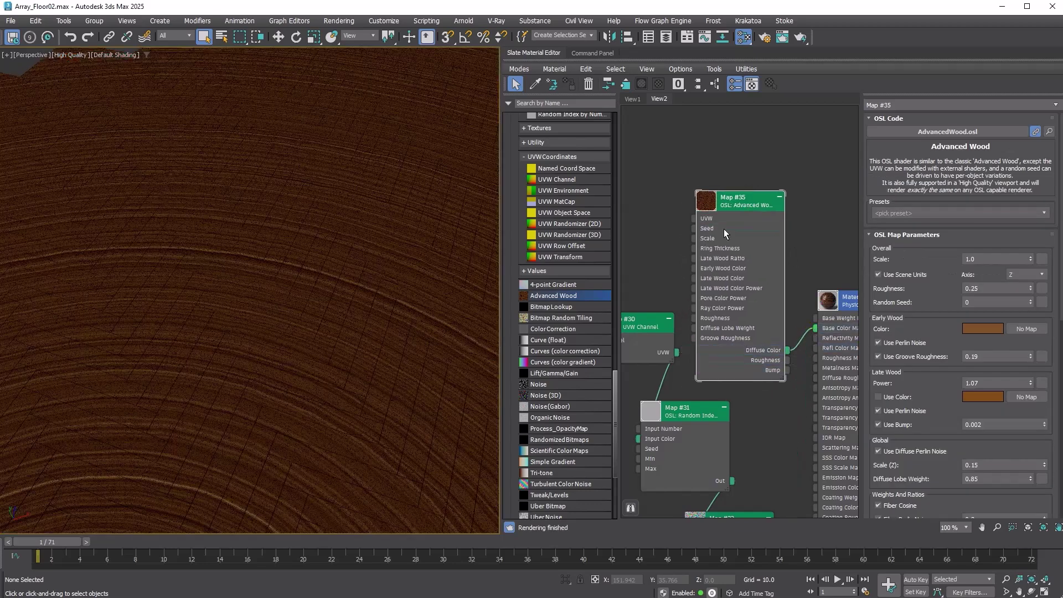
pyautogui.click(741, 209)
pyautogui.moveTo(741, 210); pyautogui.dragTo(752, 210)
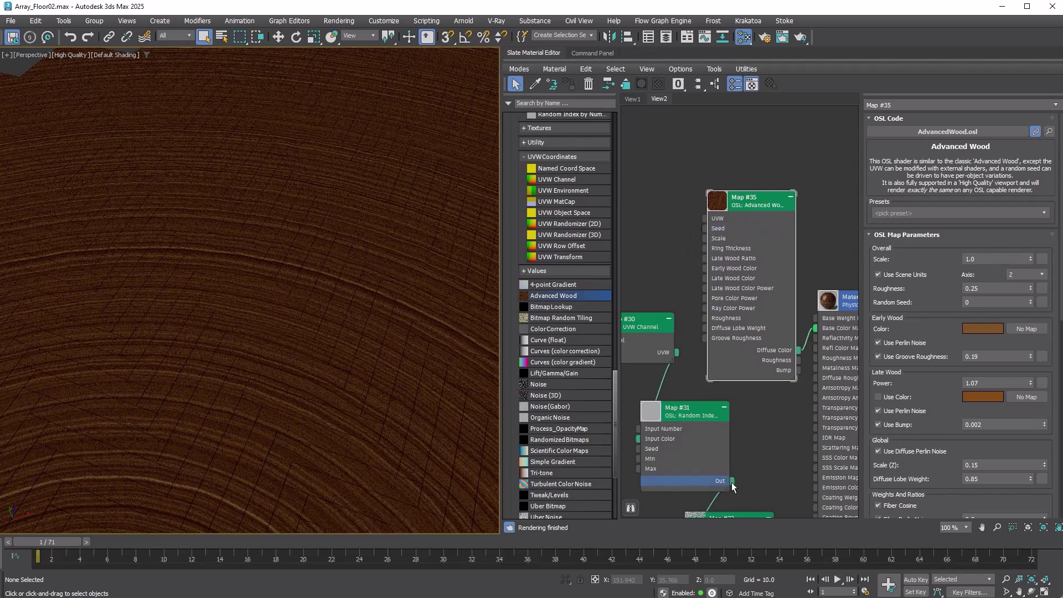
pyautogui.moveTo(732, 480); pyautogui.dragTo(705, 228)
pyautogui.moveTo(681, 412); pyautogui.dragTo(659, 413)
pyautogui.moveTo(636, 322); pyautogui.dragTo(592, 323)
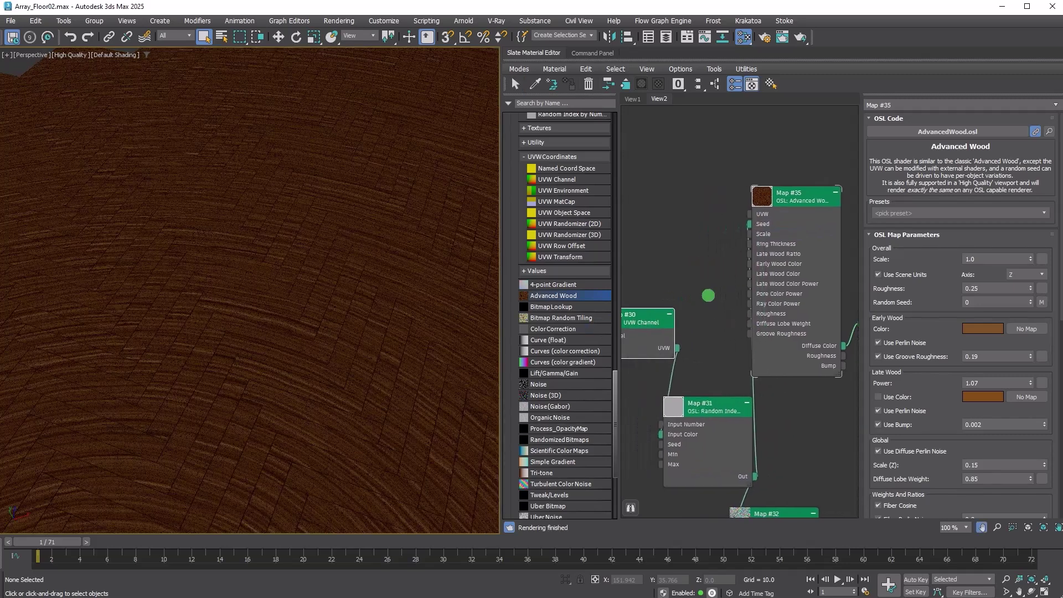
pyautogui.moveTo(659, 301); pyautogui.dragTo(706, 297, button='middle')
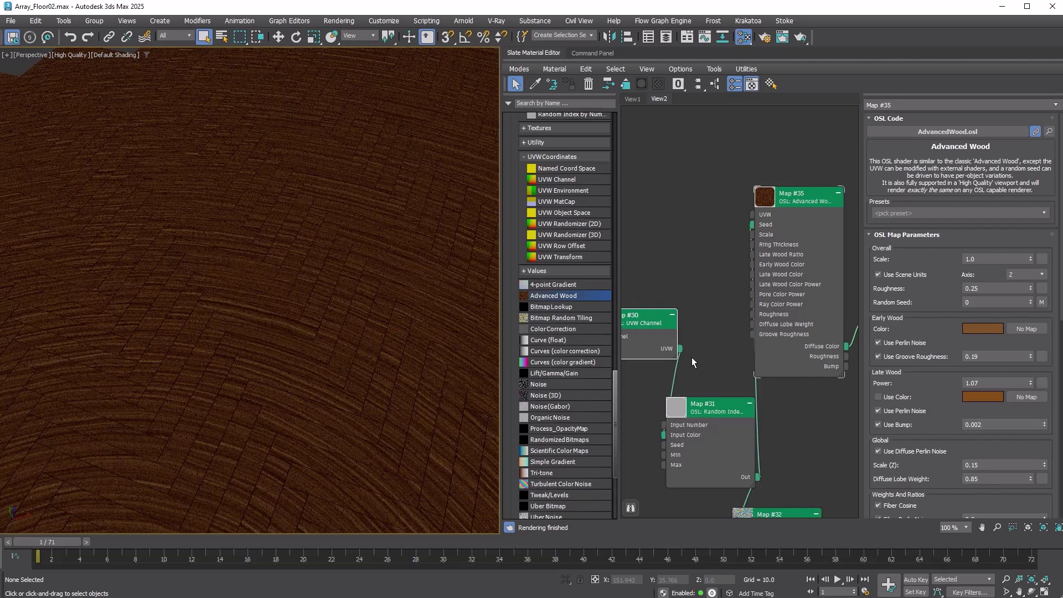
# - Clone the UVW Channel map, set it to channel 1, wire it to the wood's UVW, and set Axis X
pyautogui.moveTo(646, 322)
pyautogui.keyDown('shift'); pyautogui.mouseDown()
pyautogui.moveTo(659, 211)
pyautogui.moveTo(658, 237)
pyautogui.mouseUp(); pyautogui.keyUp('shift')
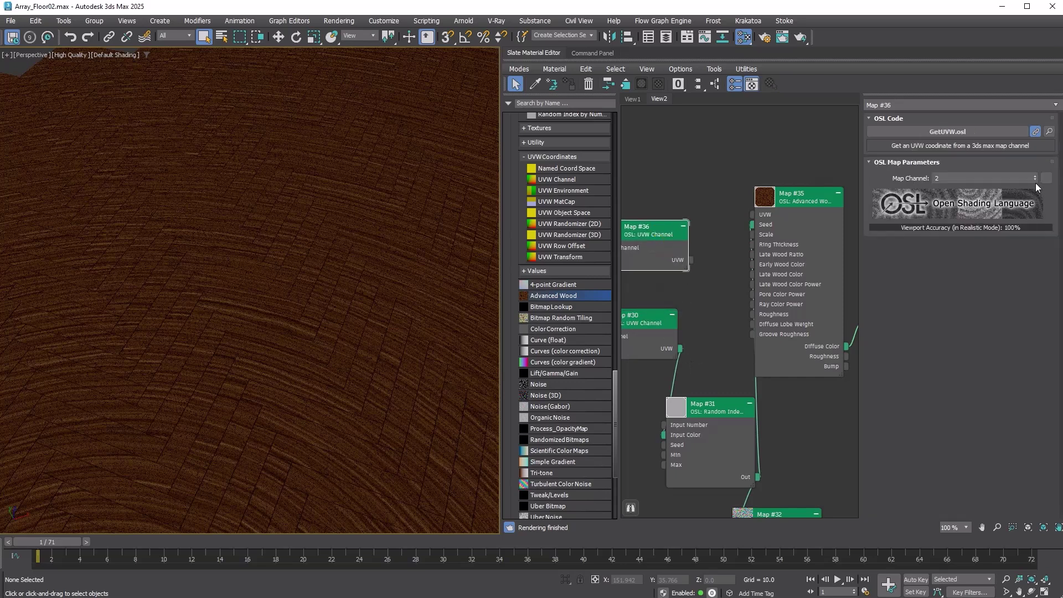
pyautogui.click(1034, 180)
pyautogui.moveTo(691, 260); pyautogui.dragTo(751, 214)
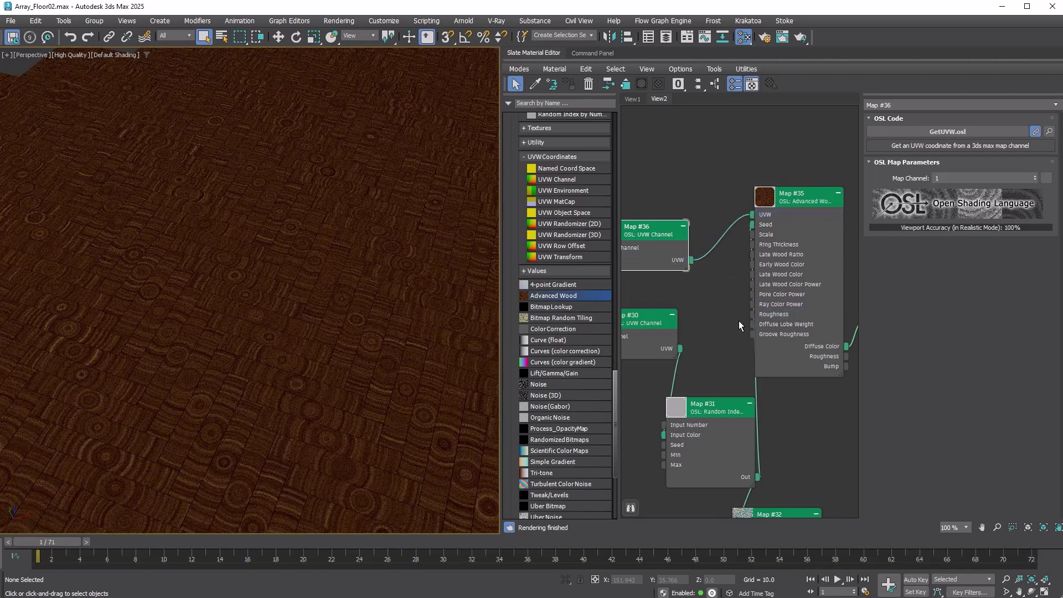
pyautogui.doubleClick(807, 200)
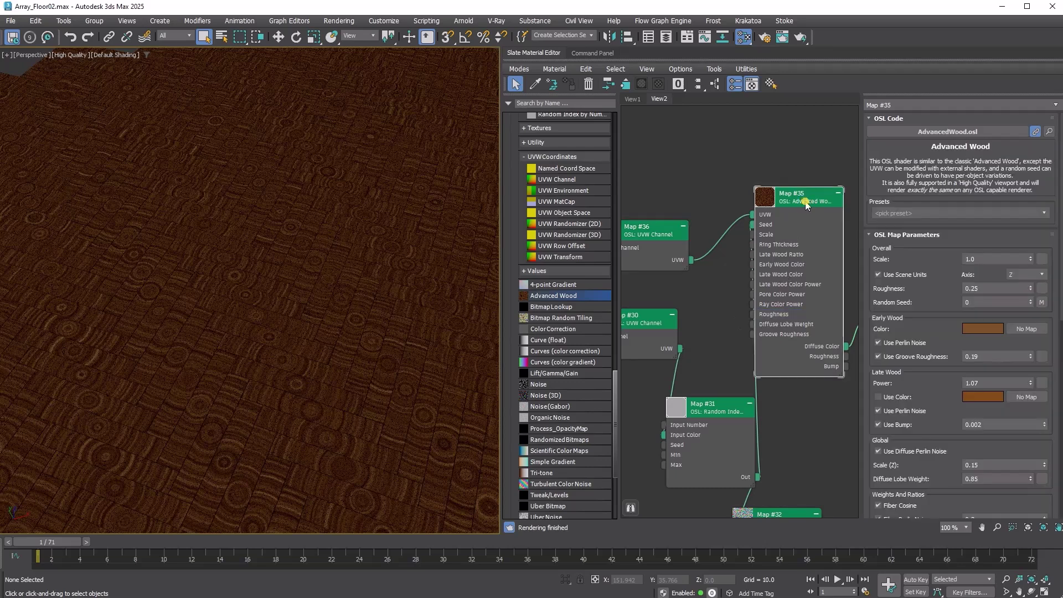
pyautogui.click(1025, 274)
pyautogui.click(1025, 284)
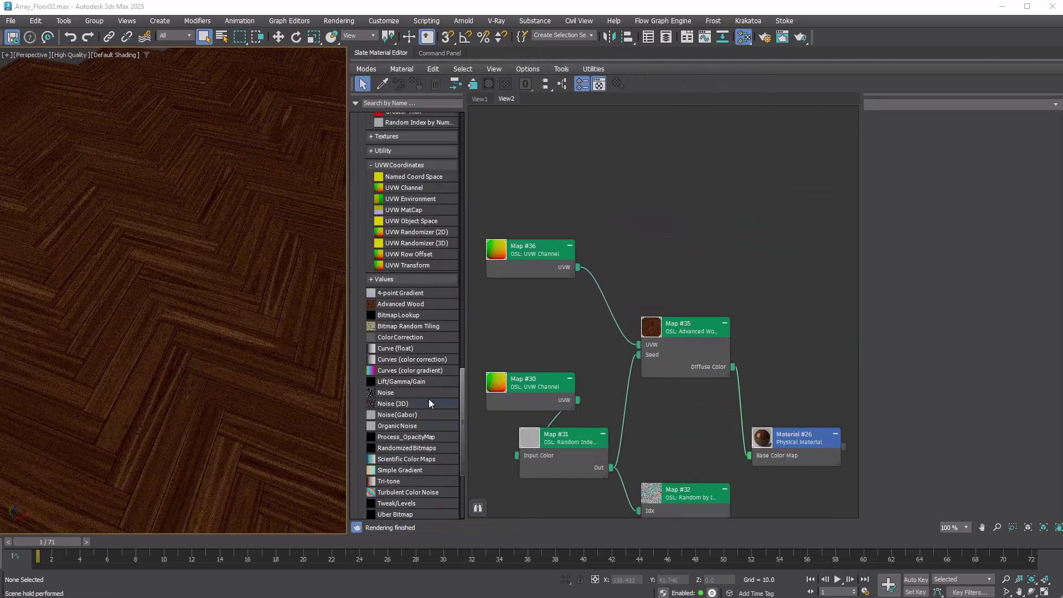
# - Add Lift/Gamma/Gain and Random by Index (float) maps, feeding Map #31 into the float map's Idx
pyautogui.moveTo(419, 382); pyautogui.dragTo(785, 188)
pyautogui.moveTo(460, 412); pyautogui.dragTo(455, 285)
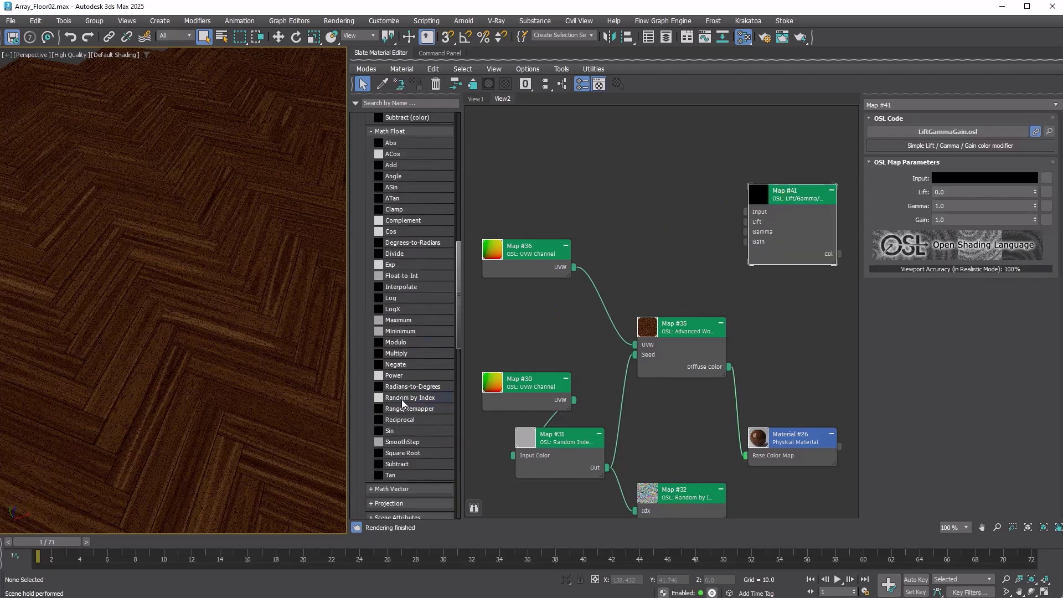
pyautogui.moveTo(401, 399); pyautogui.dragTo(673, 198)
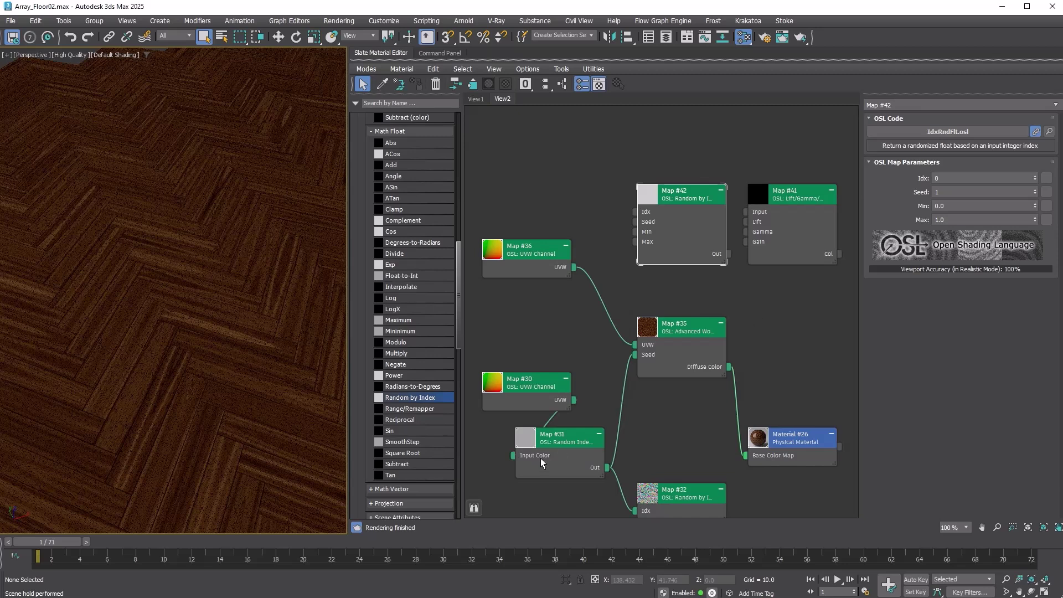
pyautogui.moveTo(607, 467); pyautogui.dragTo(637, 211)
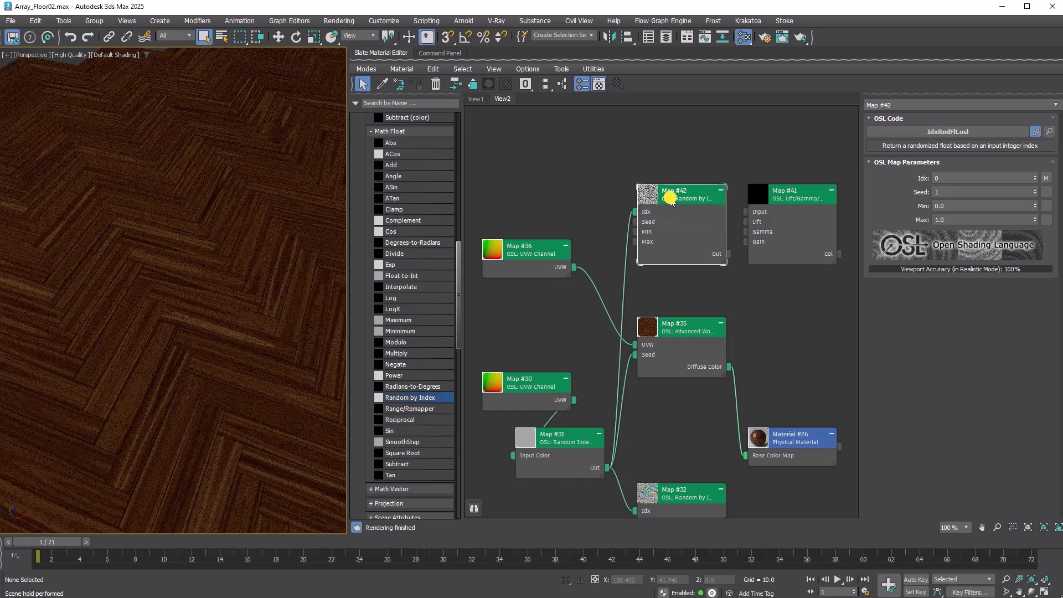
# - Set the random float's Min/Max, drive Gamma with it, and route wood through to Base Color Map
pyautogui.click(948, 204)
pyautogui.write('0.6')
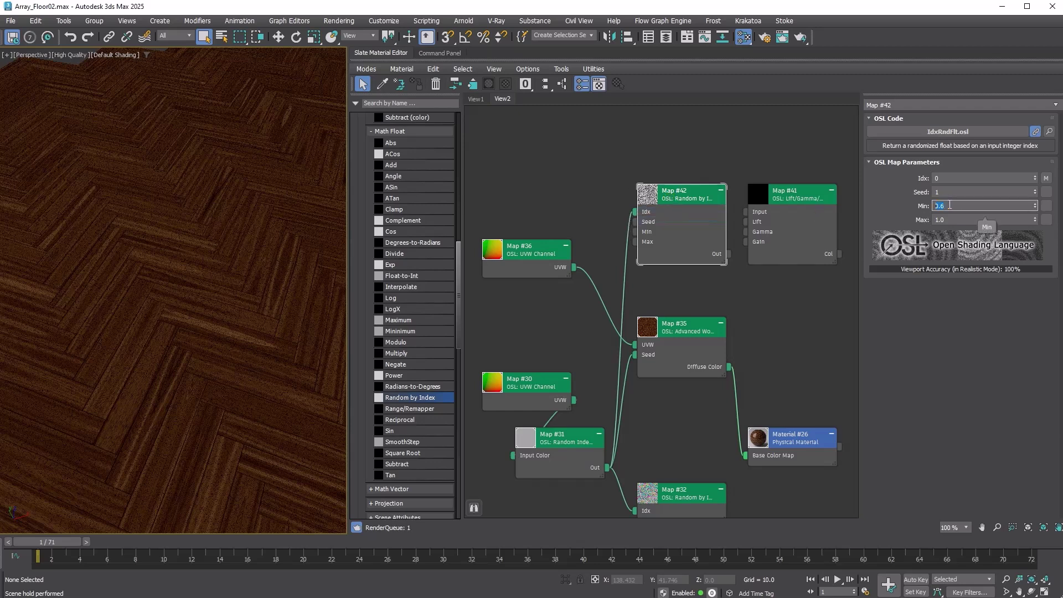
pyautogui.press('Return')
pyautogui.press('Tab')
pyautogui.write('1')
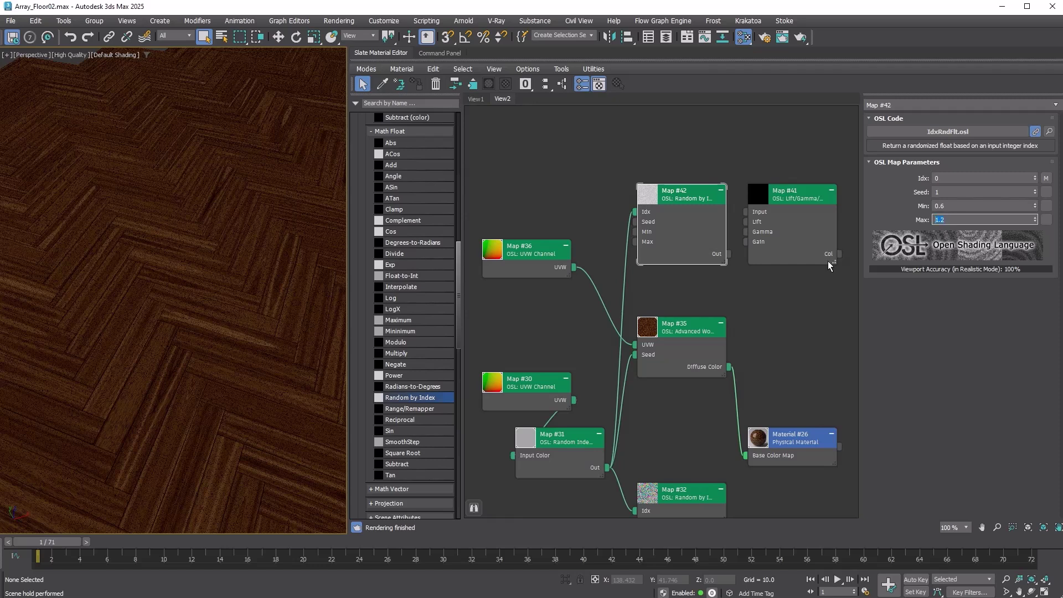
pyautogui.click(729, 254)
pyautogui.moveTo(729, 254); pyautogui.dragTo(746, 236)
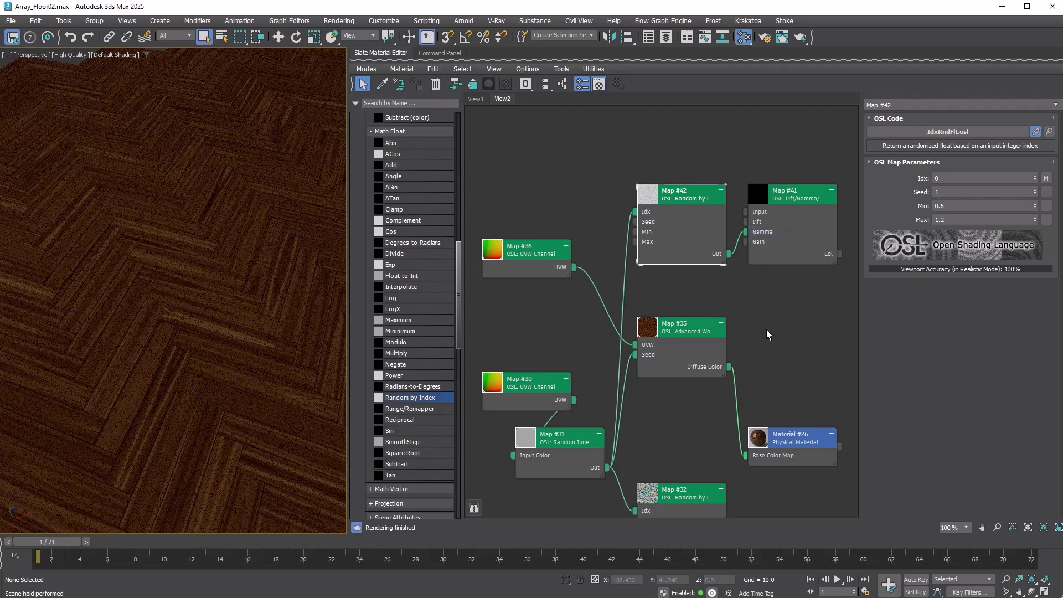
pyautogui.moveTo(728, 367); pyautogui.dragTo(747, 213)
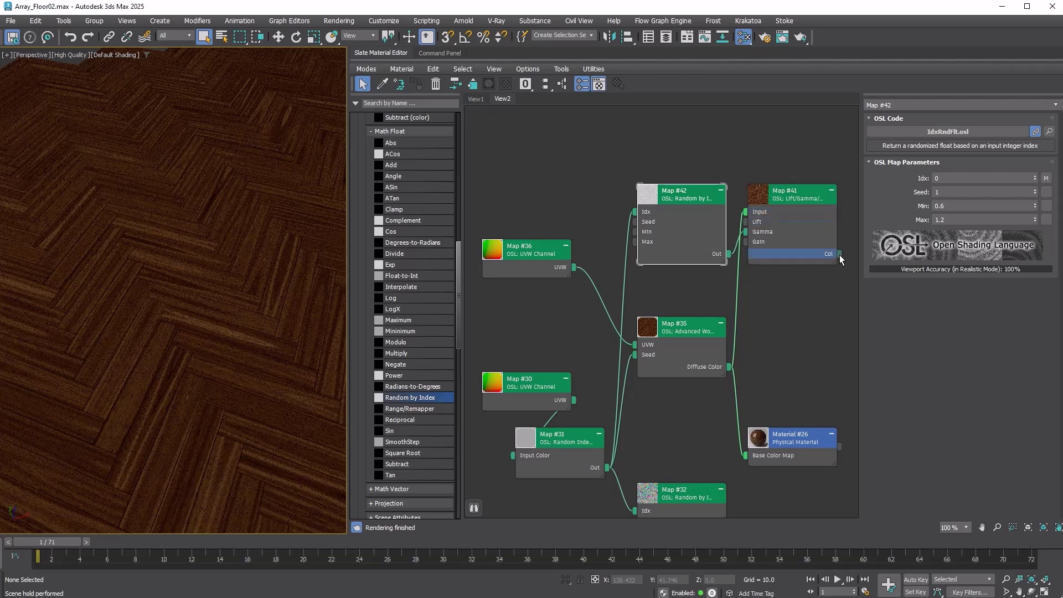
pyautogui.moveTo(839, 254); pyautogui.dragTo(747, 463)
# - Review the varied planks, adjust the floor array's X and Y counts, and set the minimum to 0.7
pyautogui.keyDown('alt'); pyautogui.moveTo(193, 426); pyautogui.dragTo(255, 326, button='middle'); pyautogui.keyUp('alt')
pyautogui.keyDown('alt'); pyautogui.moveTo(276, 404); pyautogui.dragTo(246, 424, button='middle'); pyautogui.keyUp('alt')
pyautogui.scroll(-3, 247, 424)
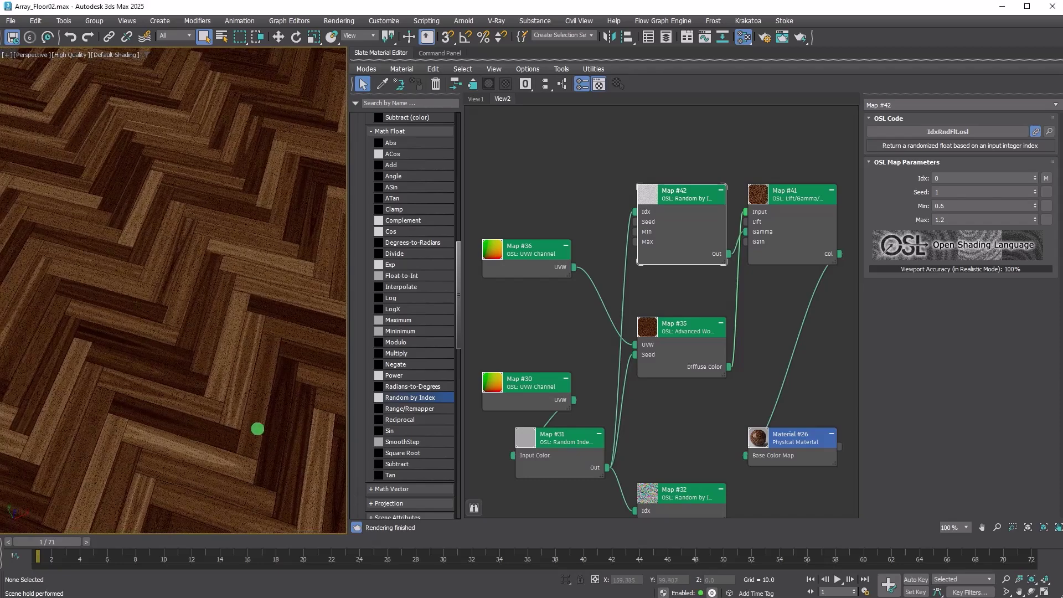
pyautogui.scroll(-1, 257, 428)
pyautogui.scroll(-3, 259, 438)
pyautogui.click(439, 52)
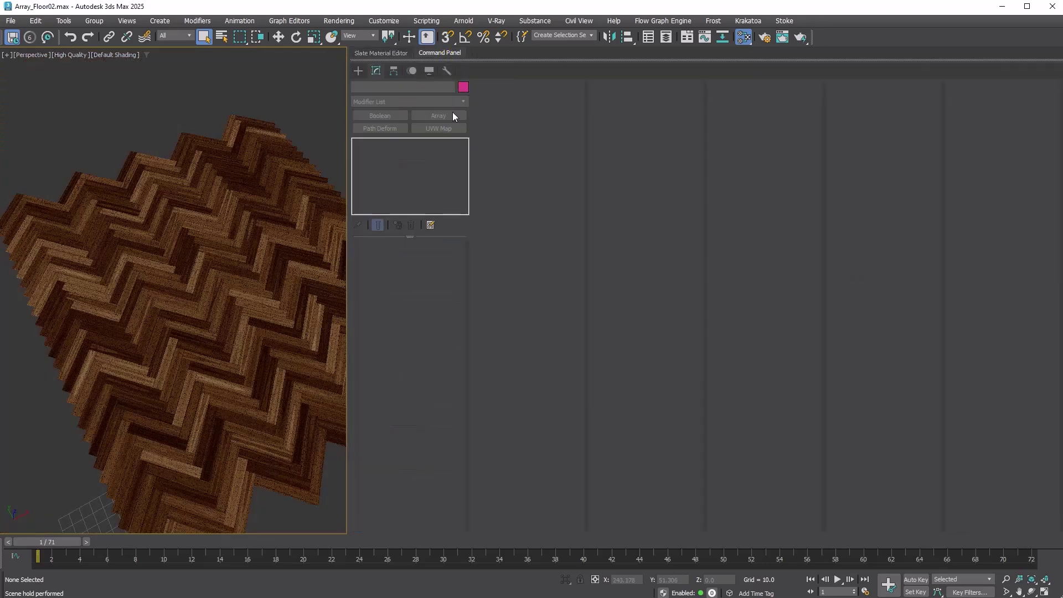
pyautogui.click(457, 324)
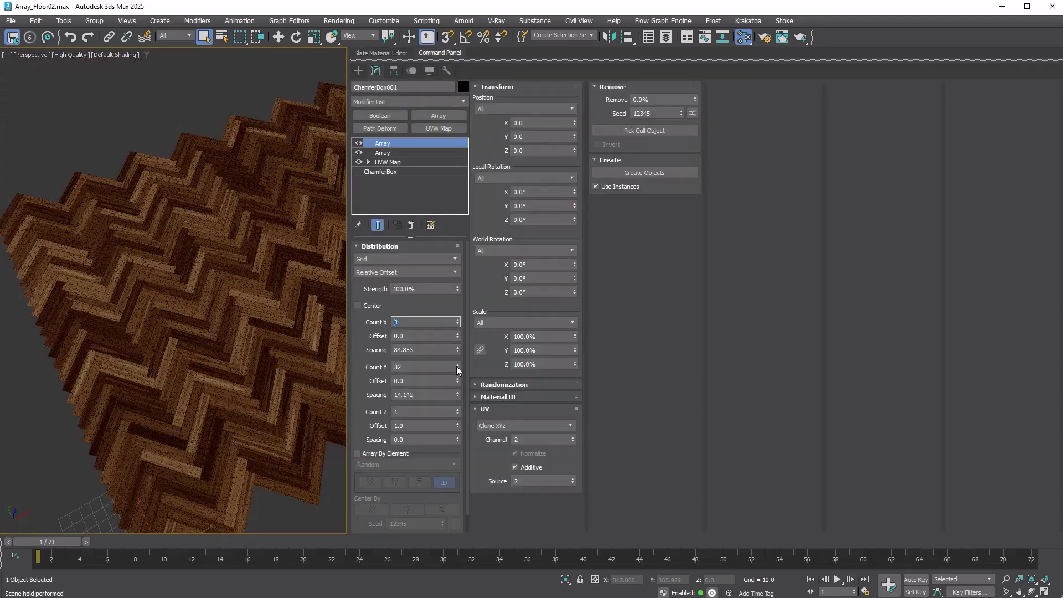
pyautogui.moveTo(457, 368); pyautogui.dragTo(456, 363)
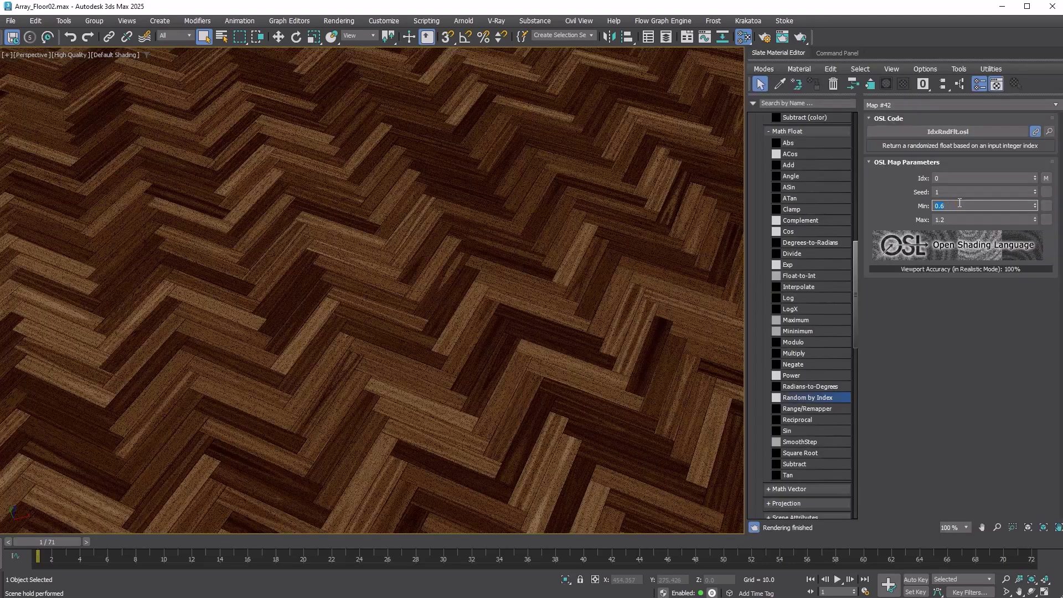
pyautogui.click(977, 221)
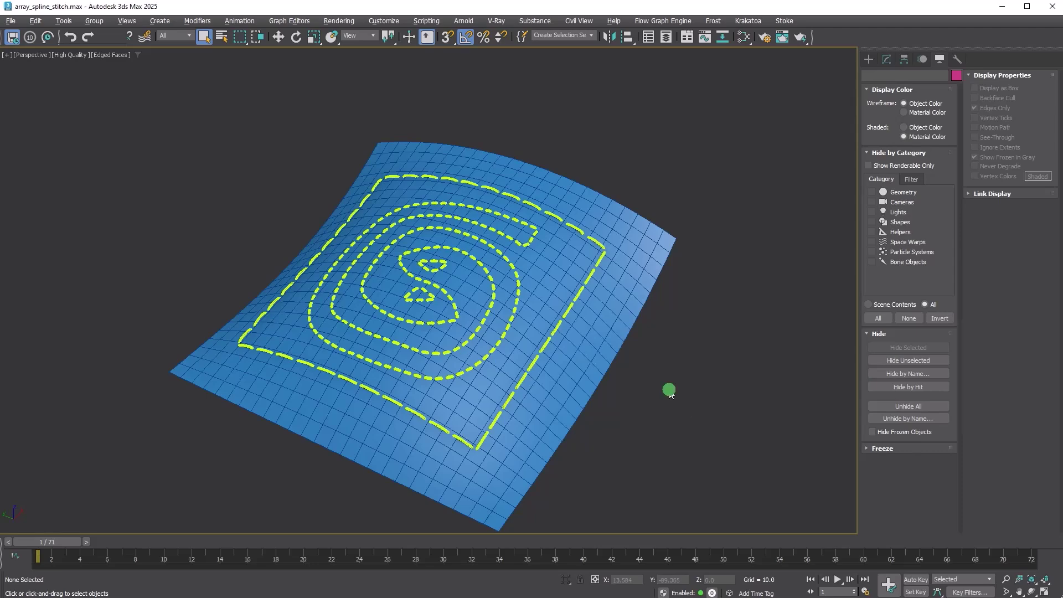
pyautogui.moveTo(669, 387)
pyautogui.keyDown('alt'); pyautogui.mouseDown(button='middle')
pyautogui.moveTo(666, 372)
pyautogui.moveTo(663, 404)
pyautogui.moveTo(653, 387)
pyautogui.mouseUp(button='middle'); pyautogui.keyUp('alt')
# - Select Shape_LOGO, Rectangle001 and Stitch_Logo in turn, then frame the Shape_LOGO spiral
pyautogui.press('F4')
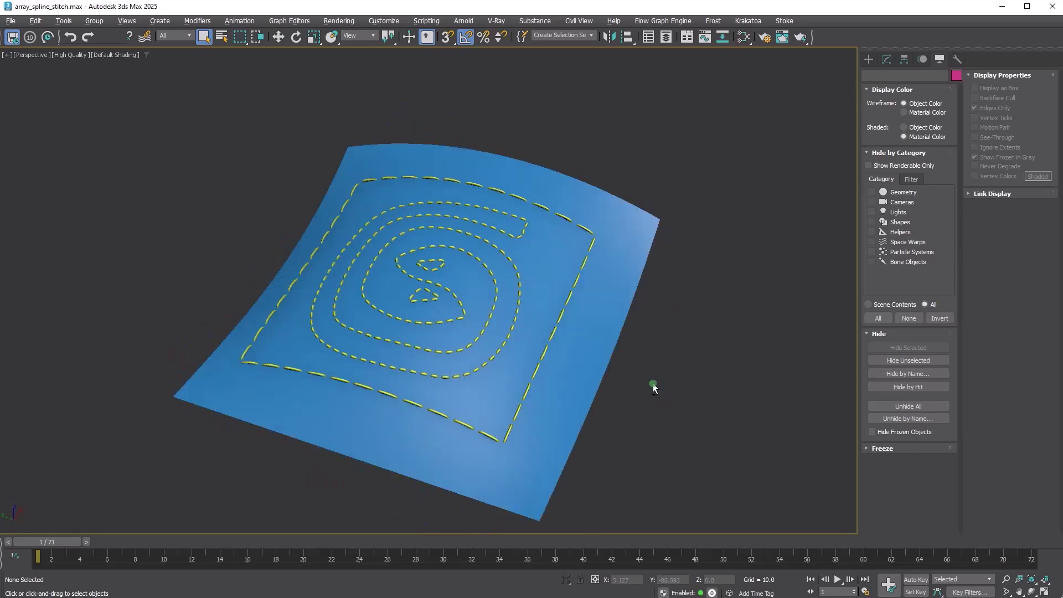
pyautogui.scroll(5, 653, 387)
pyautogui.keyDown('alt'); pyautogui.moveTo(499, 310); pyautogui.dragTo(493, 285, button='middle'); pyautogui.keyUp('alt')
pyautogui.scroll(-2, 492, 286)
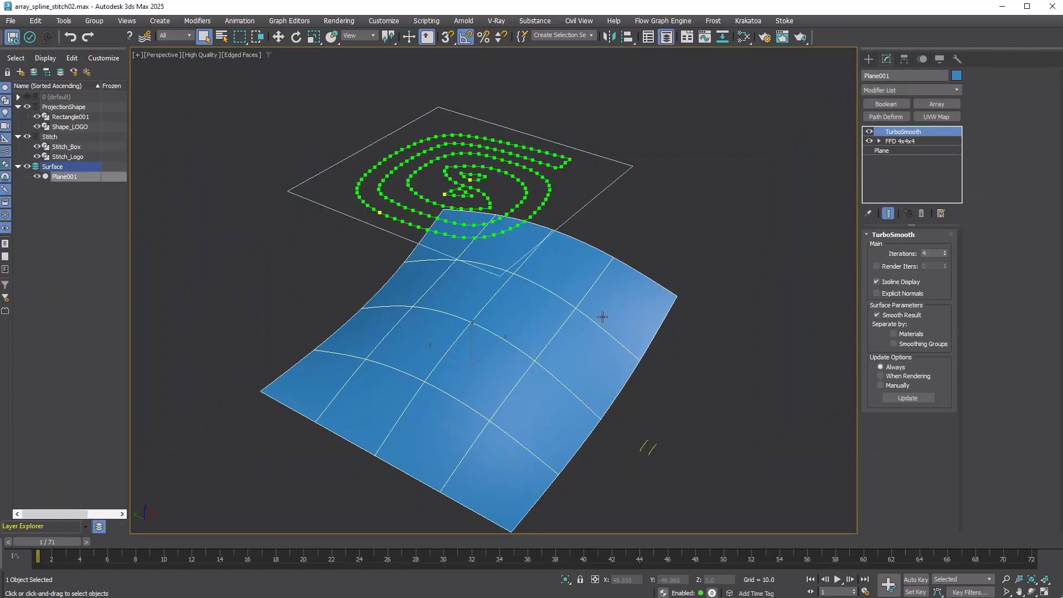
pyautogui.click(550, 186)
pyautogui.click(589, 200)
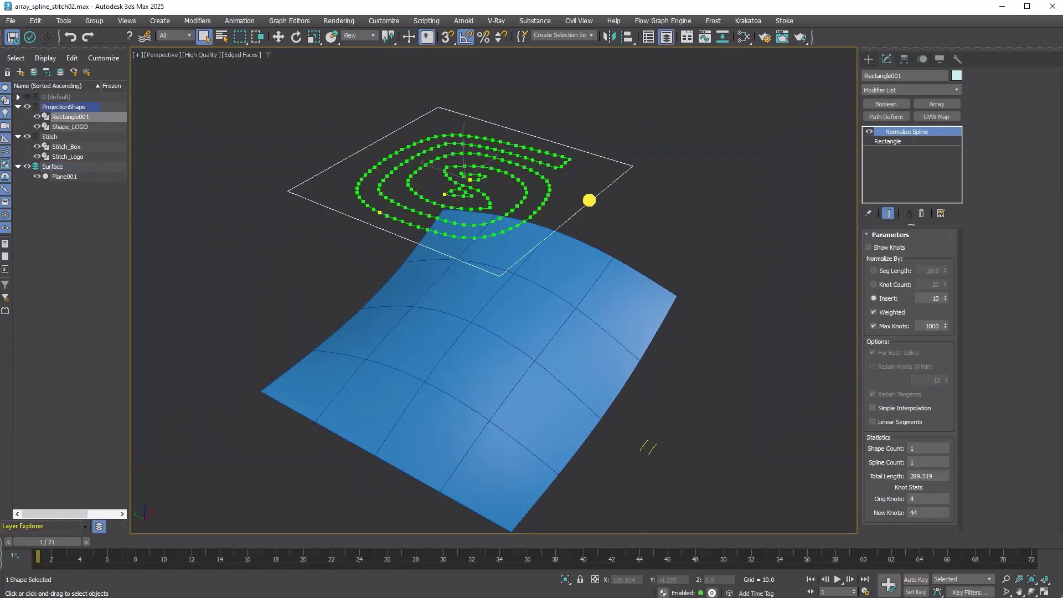
pyautogui.click(647, 446)
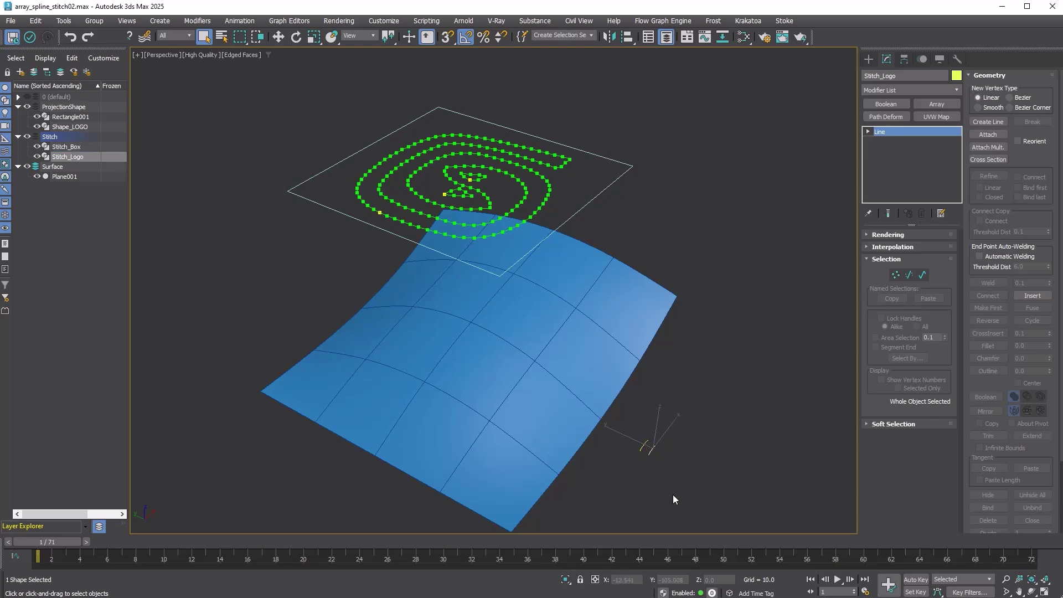
pyautogui.click(550, 186)
pyautogui.press('z')
pyautogui.scroll(3, 659, 310)
# - Step through the spiral's Spline Relax, Optimize Spline and Normalize Spline modifiers in the stack
pyautogui.click(888, 169)
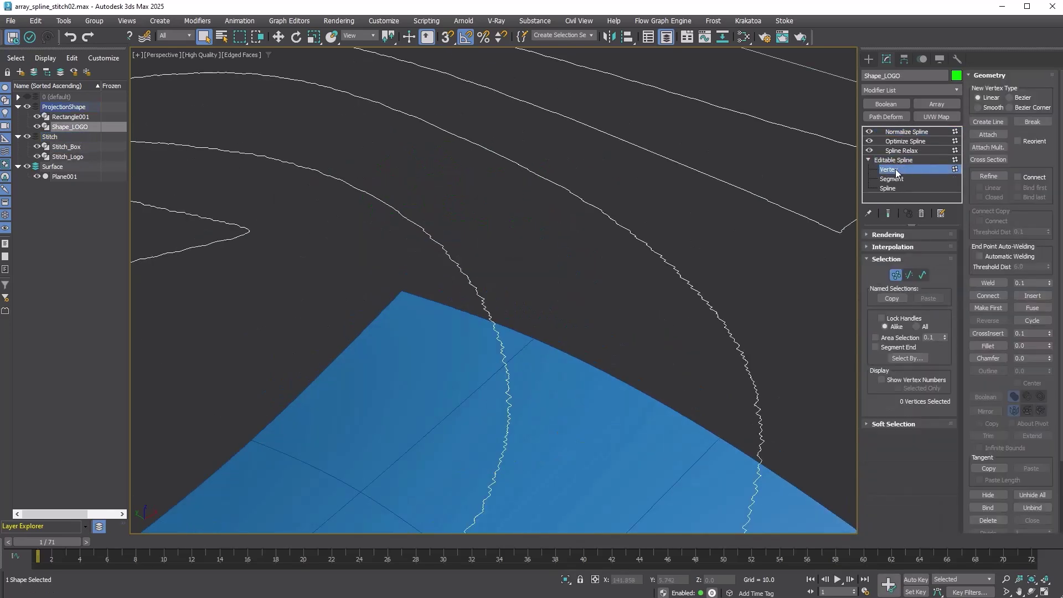
pyautogui.scroll(2, 738, 327)
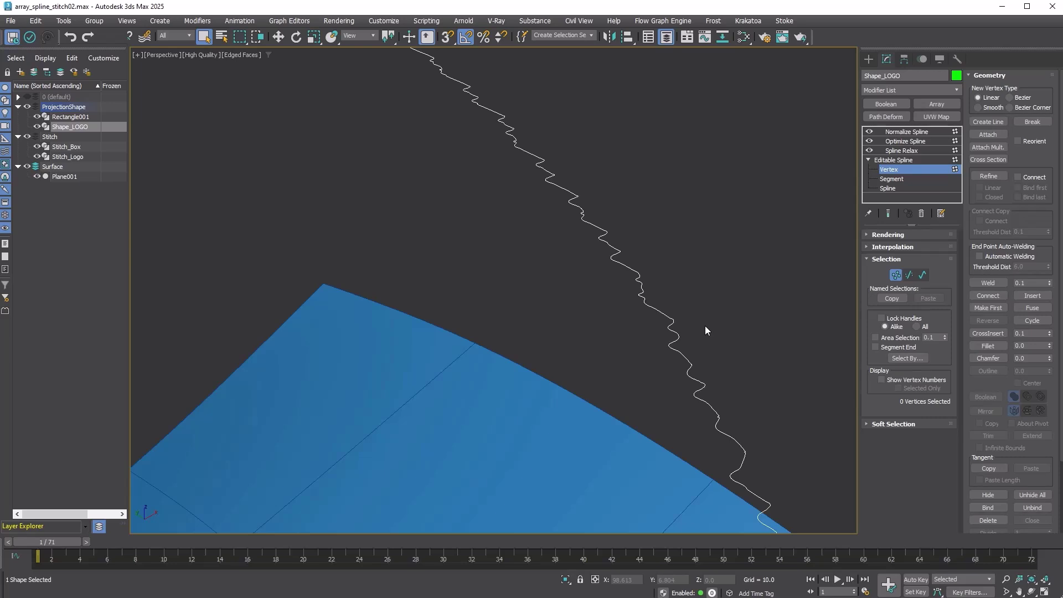
pyautogui.click(904, 151)
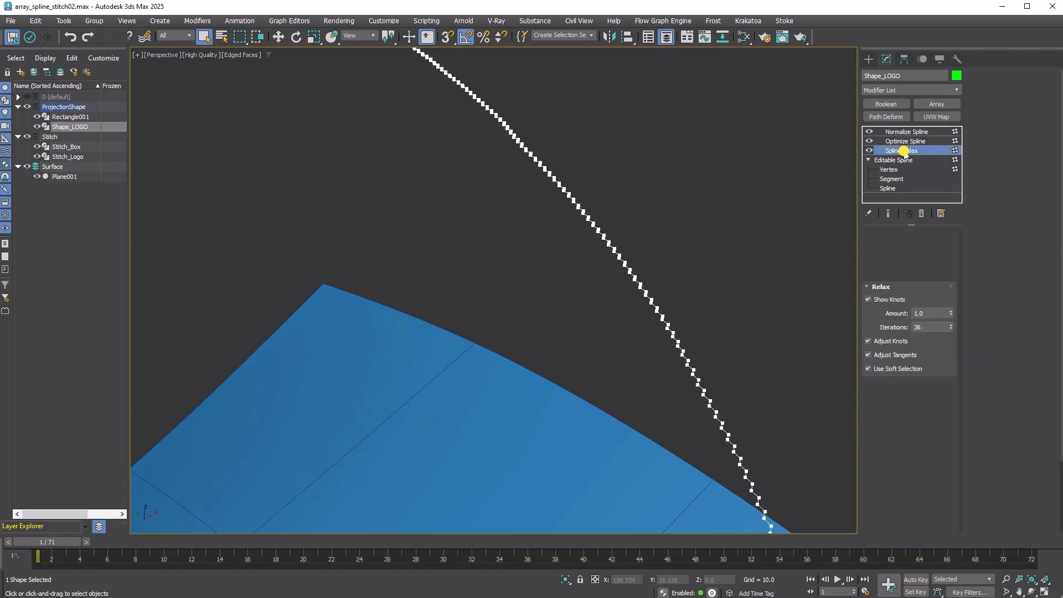
pyautogui.click(909, 143)
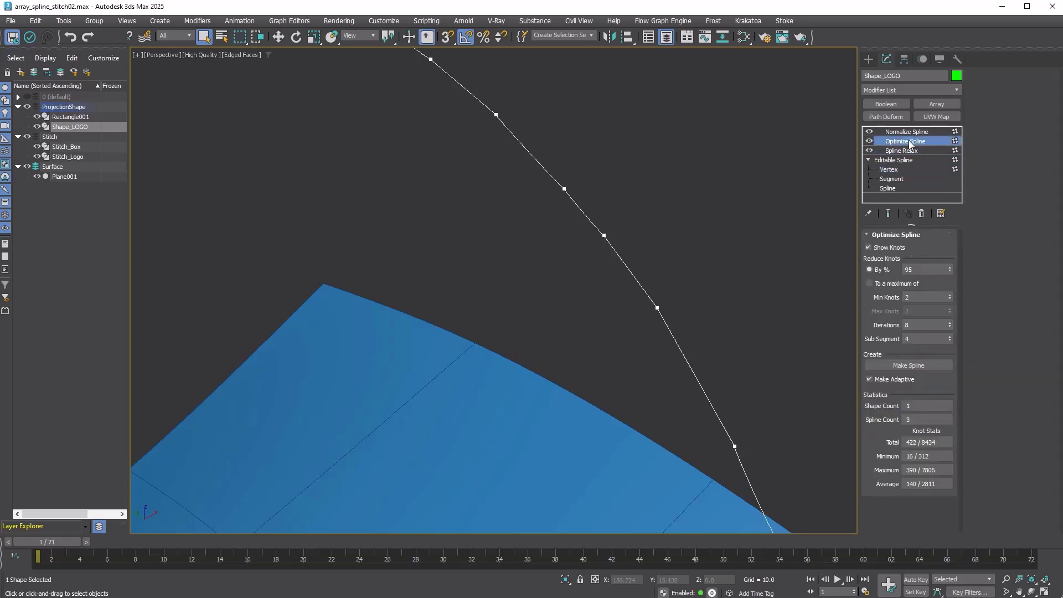
pyautogui.click(908, 132)
# - Select the Stitch_Logo line and add an Array modifier to it
pyautogui.press('z')
pyautogui.moveTo(705, 293)
pyautogui.keyDown('alt'); pyautogui.mouseDown(button='middle')
pyautogui.moveTo(722, 323)
pyautogui.moveTo(704, 332)
pyautogui.moveTo(712, 313)
pyautogui.mouseUp(button='middle'); pyautogui.keyUp('alt')
pyautogui.hotkey('ctrl', 'shift', 'z')
pyautogui.click(619, 470)
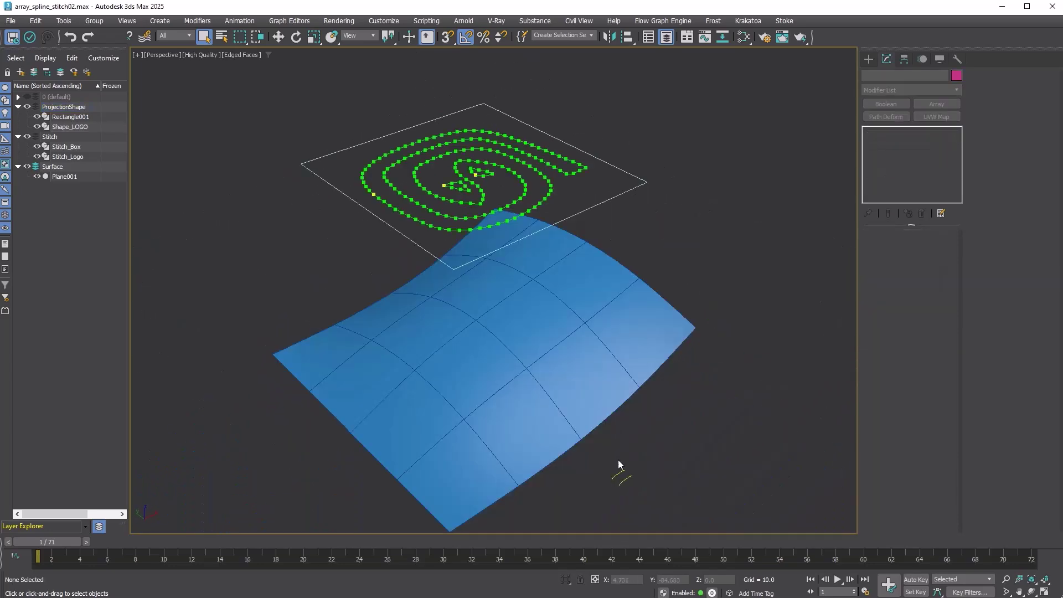
pyautogui.click(622, 479)
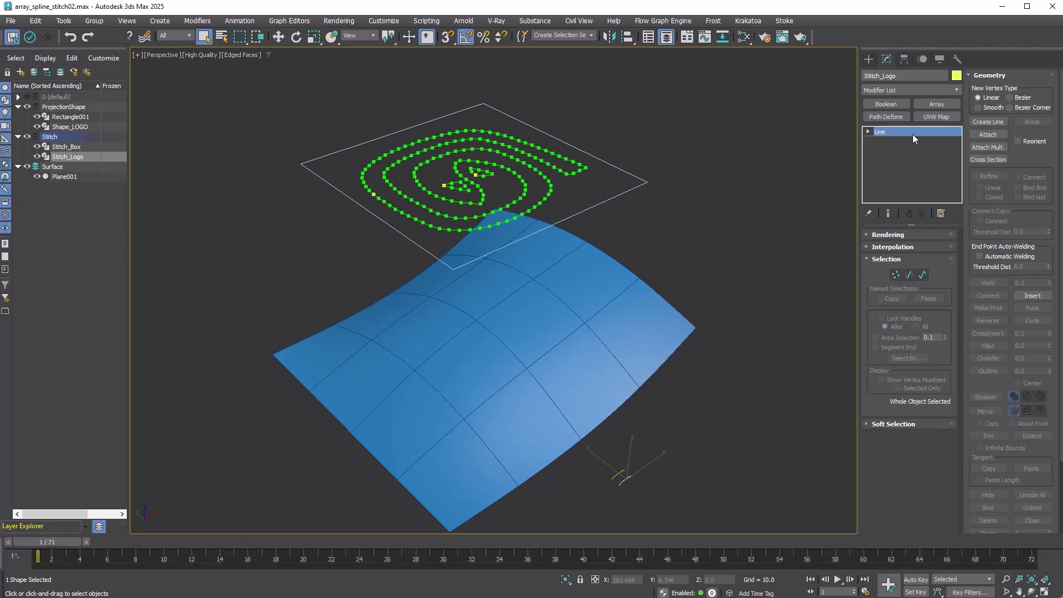
pyautogui.click(942, 104)
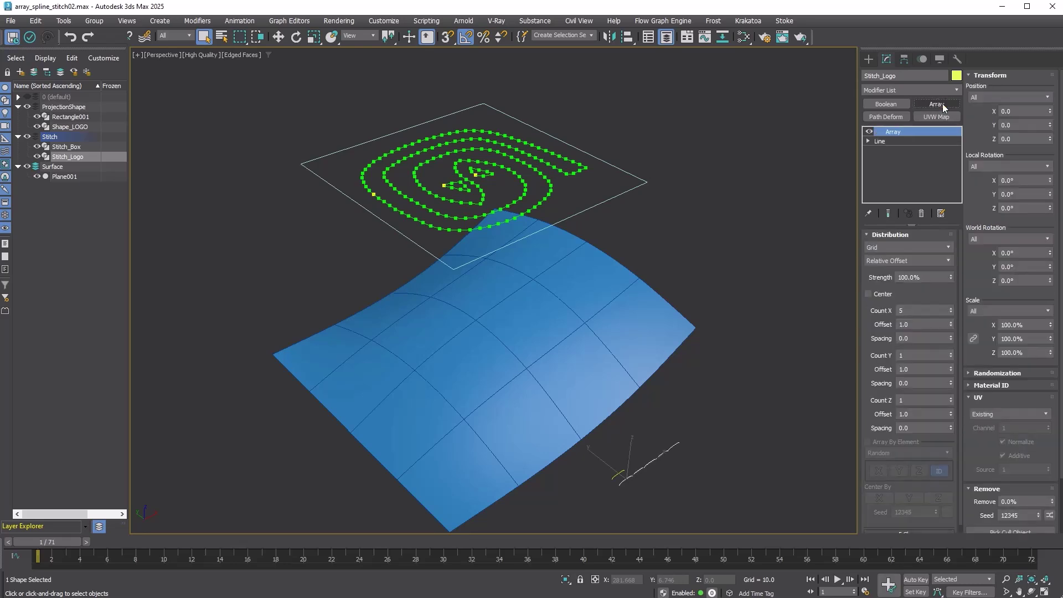
# - Set Distribution to Spline and Count to Segments, and pick Shape_LOGO as the spline
pyautogui.click(908, 247)
pyautogui.click(903, 278)
pyautogui.click(908, 260)
pyautogui.click(904, 310)
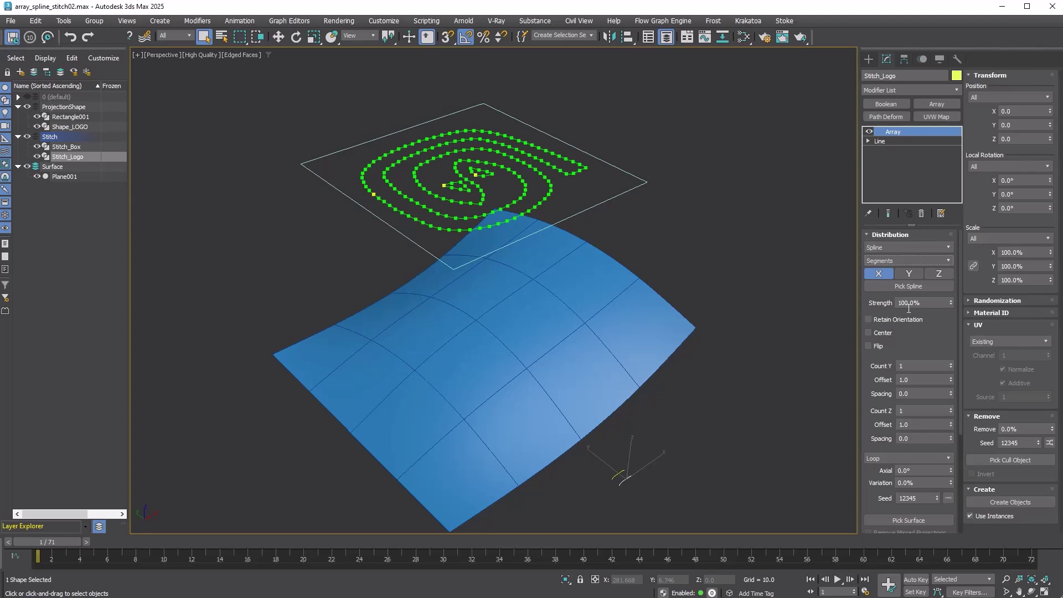
pyautogui.click(908, 286)
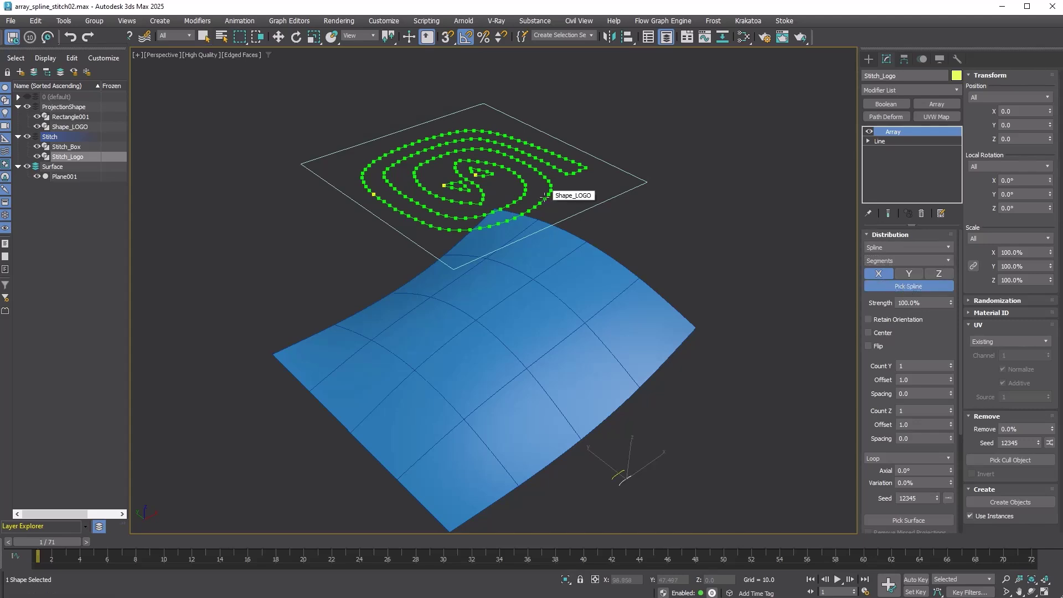
pyautogui.click(547, 197)
# - Project the stitches onto Plane001 and set Orientation to 100% along the spline
pyautogui.click(911, 522)
pyautogui.click(569, 394)
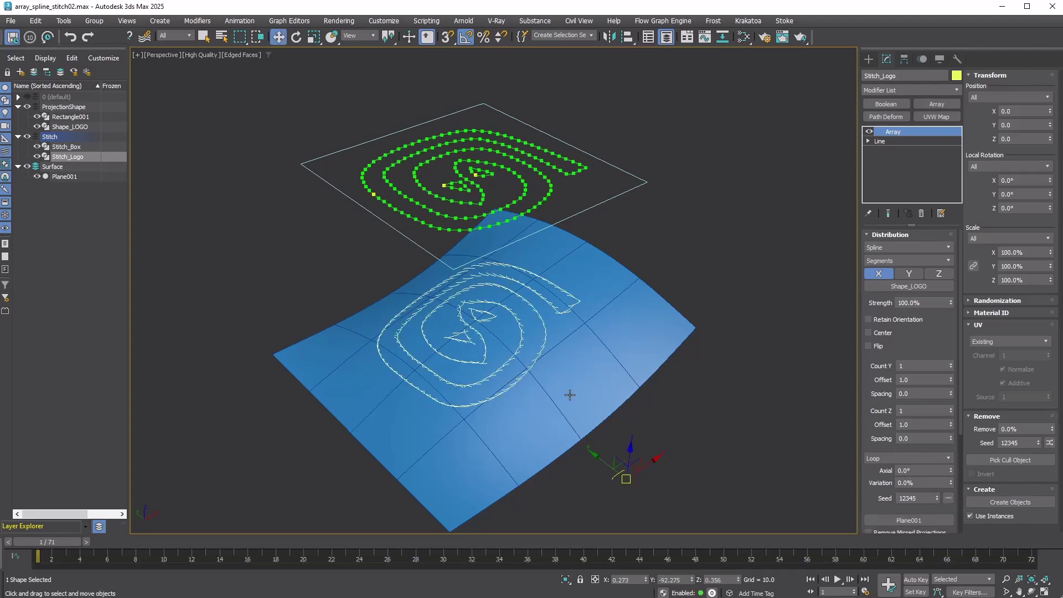
pyautogui.press('z')
pyautogui.scroll(-5, 920, 425)
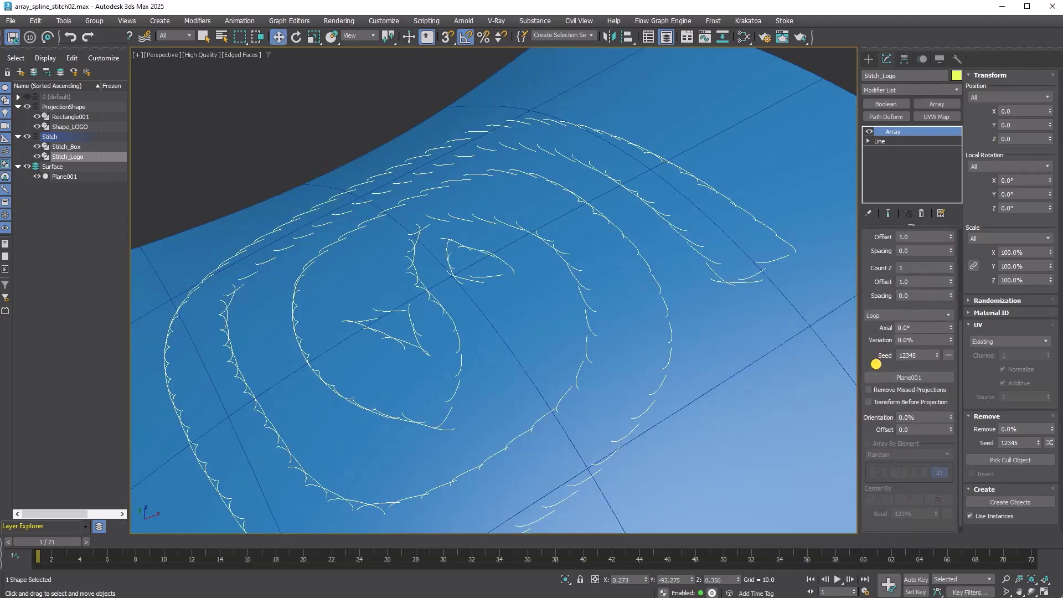
pyautogui.click(921, 418)
pyautogui.press('Return')
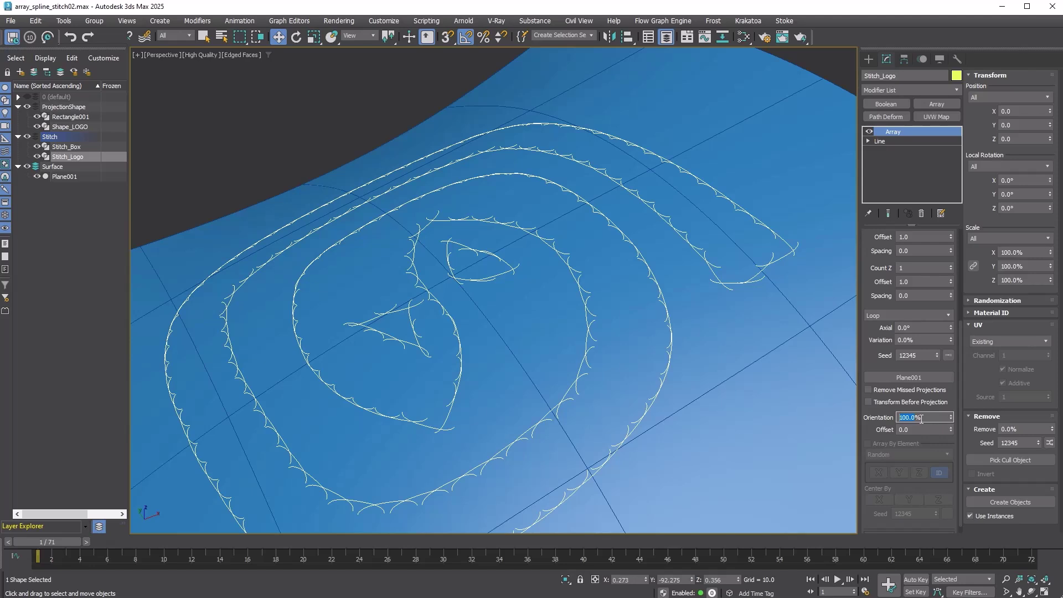
# - Rotate each stitch 90° on local X and lock the scale axes before editing X scale
pyautogui.click(1020, 181)
pyautogui.write('90')
pyautogui.press('Return')
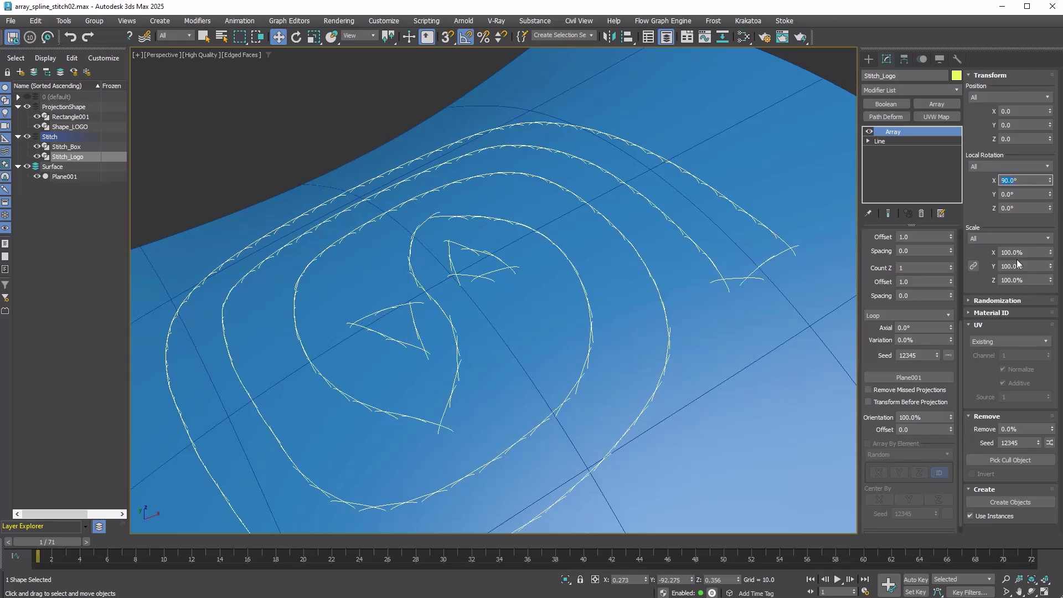
pyautogui.click(972, 266)
pyautogui.click(1026, 252)
# - Commit the stitch scale, add a Renderable Spline modifier, and set its thickness to 0.5
pyautogui.write('300')
pyautogui.press('Return')
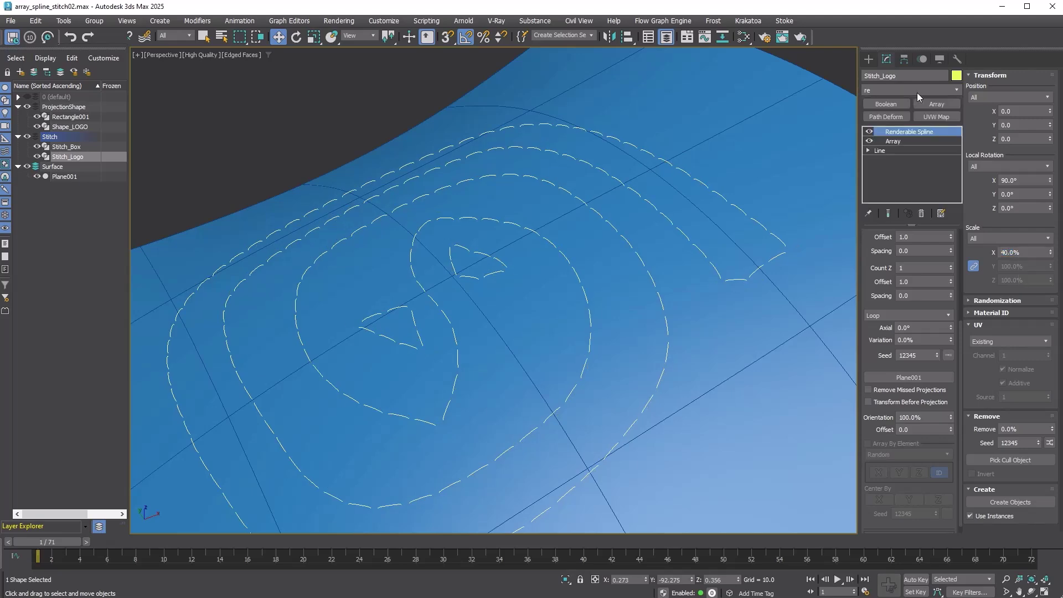
pyautogui.click(910, 90)
pyautogui.click(907, 103)
pyautogui.doubleClick(920, 312)
pyautogui.write('0.5')
pyautogui.press('Return')
# - Copy the Array and Renderable Spline modifiers from Stitch_Logo and paste them onto Stitch_Box
pyautogui.keyDown('alt'); pyautogui.moveTo(566, 363); pyautogui.dragTo(537, 372, button='middle'); pyautogui.keyUp('alt')
pyautogui.click(227, 233)
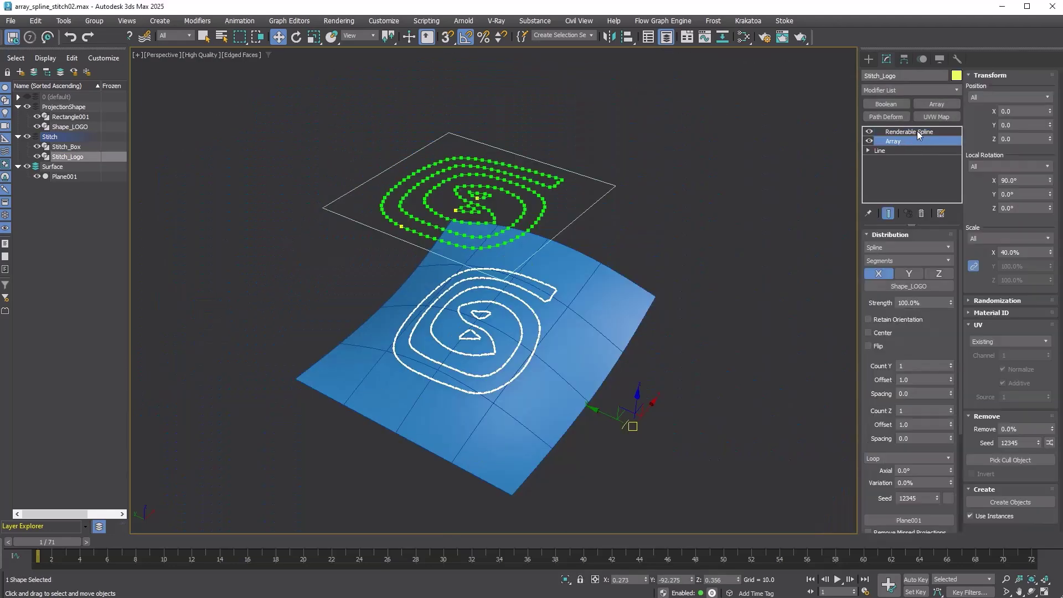
pyautogui.keyDown('ctrl'); pyautogui.click(916, 133); pyautogui.keyUp('ctrl')
pyautogui.rightClick(916, 135)
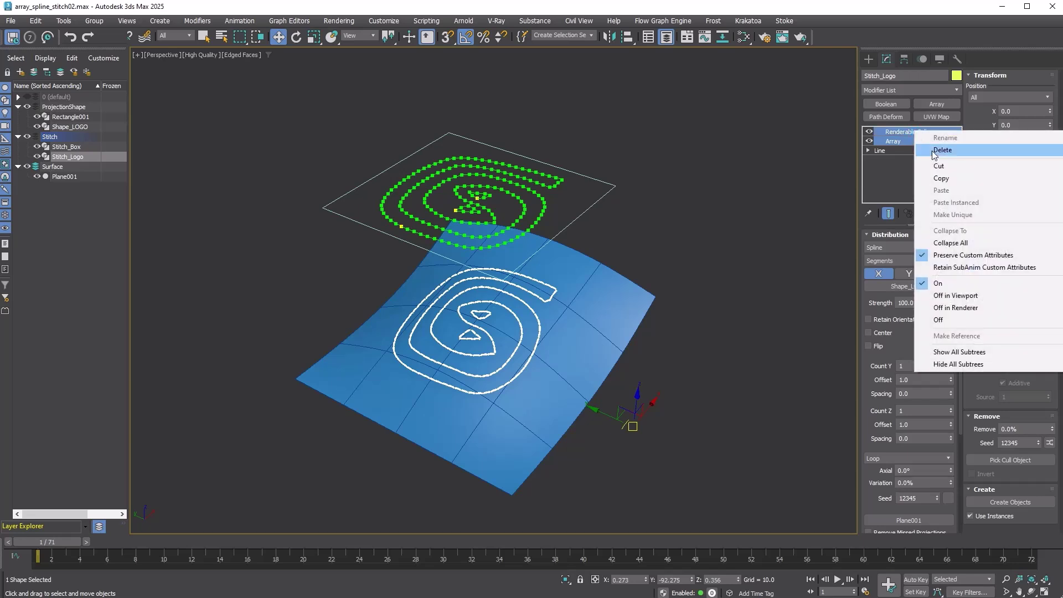
pyautogui.click(947, 178)
pyautogui.click(67, 147)
pyautogui.rightClick(910, 135)
pyautogui.click(941, 142)
# - Make Stitch_Box's array follow Rectangle001 at Scale X 100%, and hide the ProjectionShape layer
pyautogui.click(893, 141)
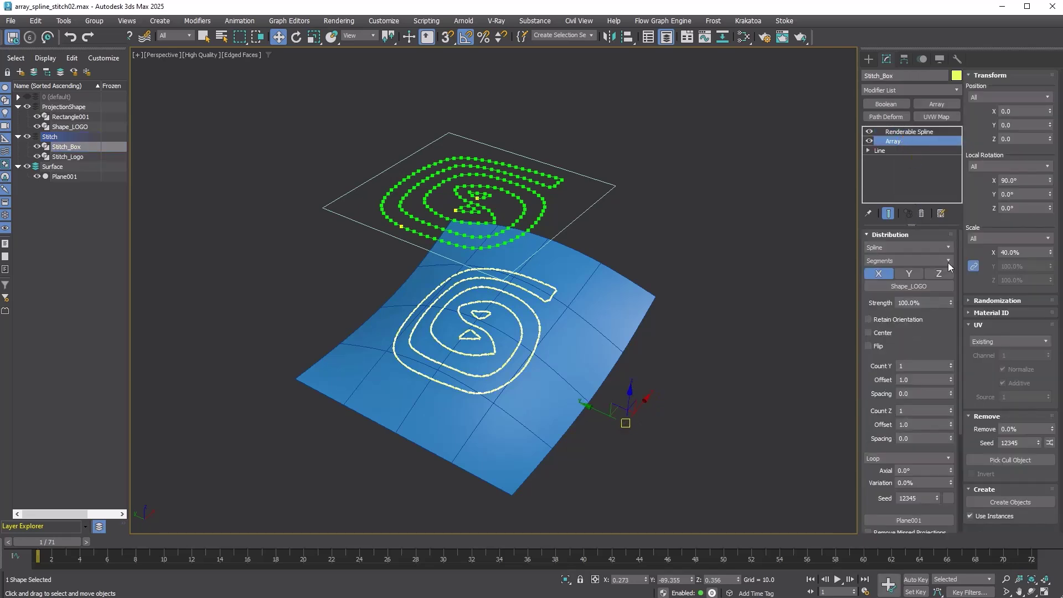
pyautogui.click(930, 285)
pyautogui.click(588, 209)
pyautogui.click(1019, 252)
pyautogui.write('100')
pyautogui.press('Return')
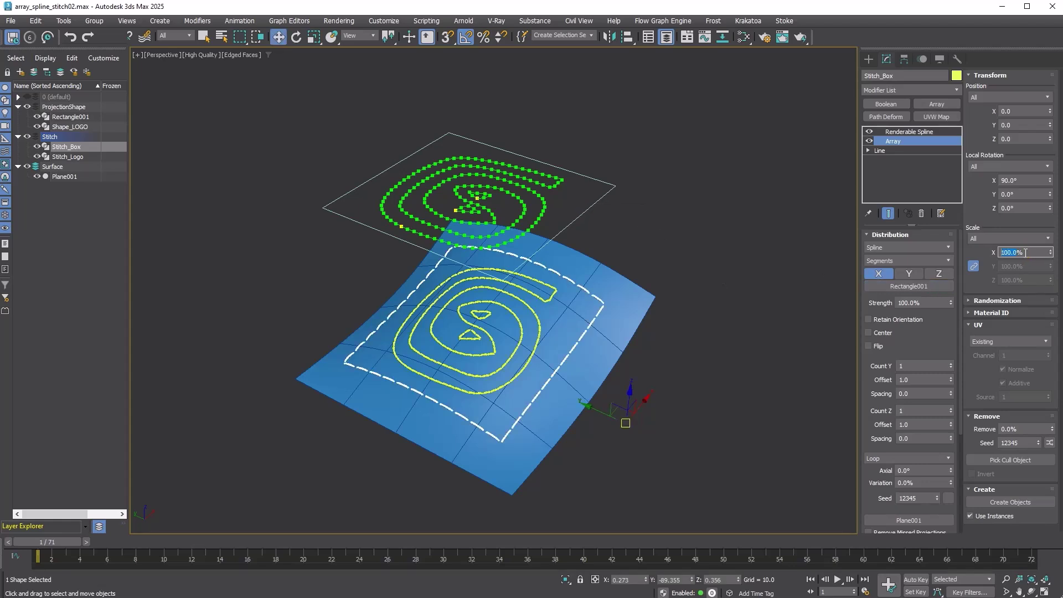
pyautogui.click(723, 360)
pyautogui.click(27, 106)
# - Set the Shape_LOGO spiral's Normalize knot count to 300
pyautogui.press('z')
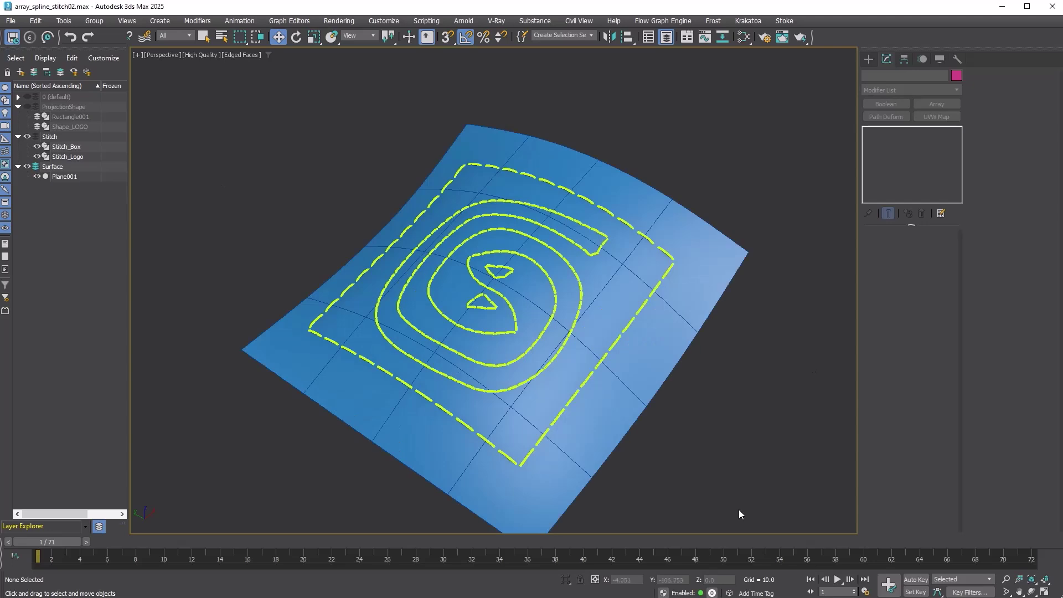
pyautogui.click(72, 127)
pyautogui.press('z')
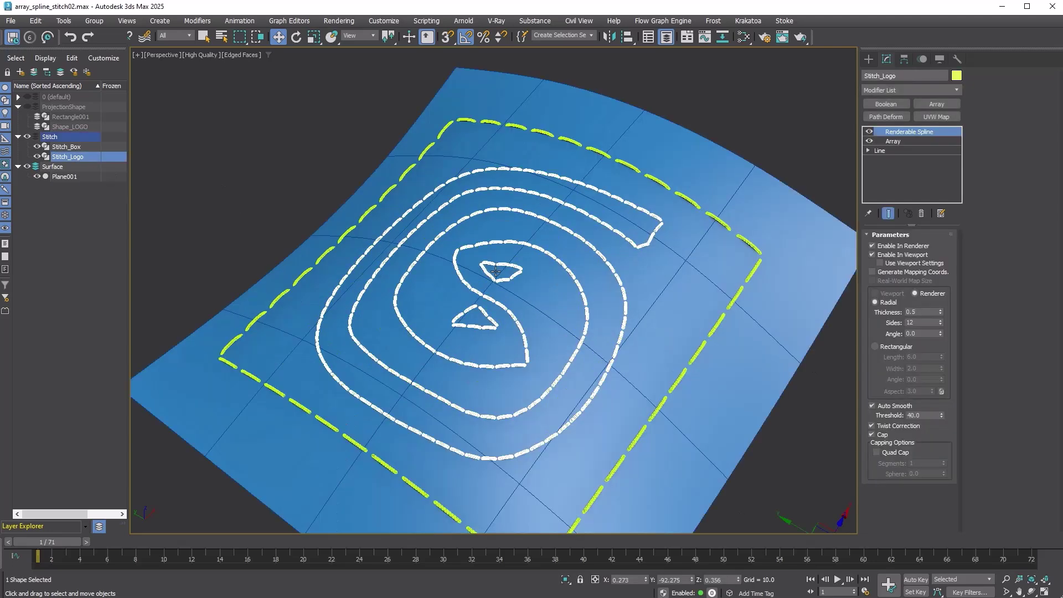
pyautogui.doubleClick(939, 284)
pyautogui.write('300')
pyautogui.press('Return')
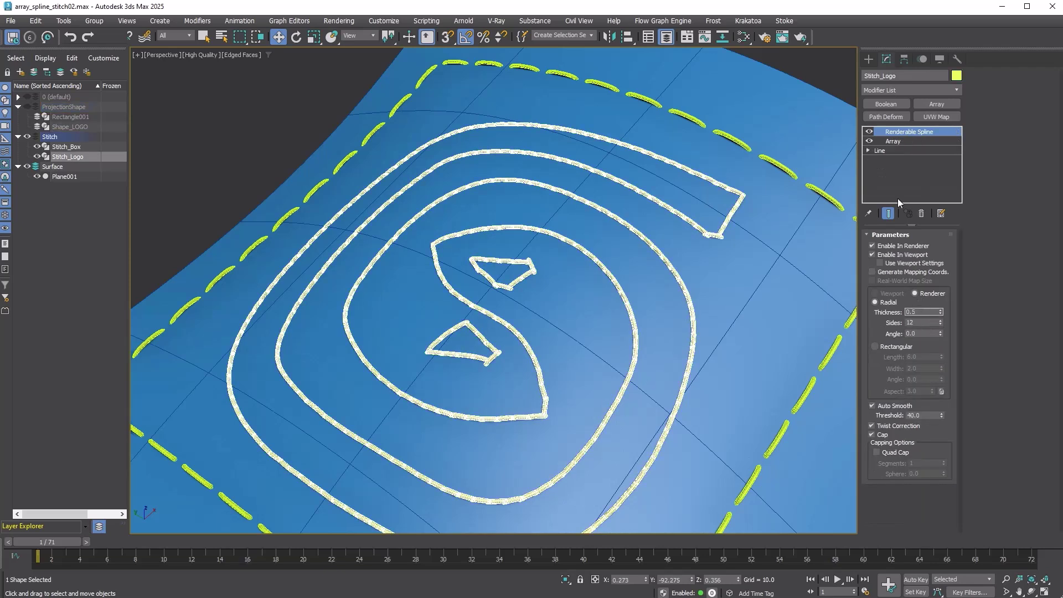
# - Shorten Stitch_Logo's array Scale X to 20% and thin the Renderable Spline thickness to 0.3
pyautogui.click(892, 141)
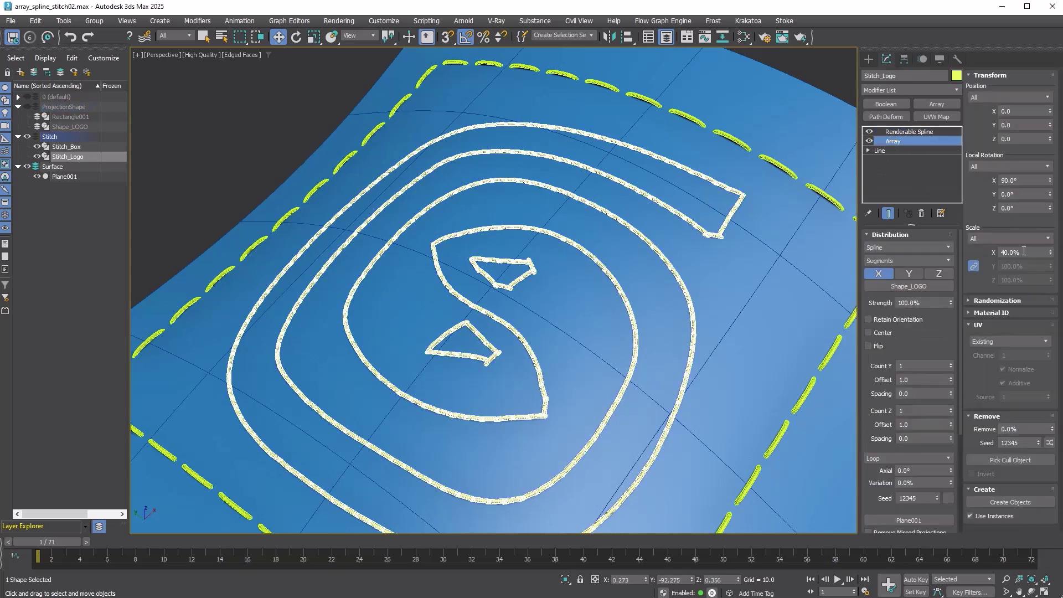
pyautogui.doubleClick(1022, 252)
pyautogui.press('Return')
pyautogui.click(908, 132)
pyautogui.doubleClick(919, 313)
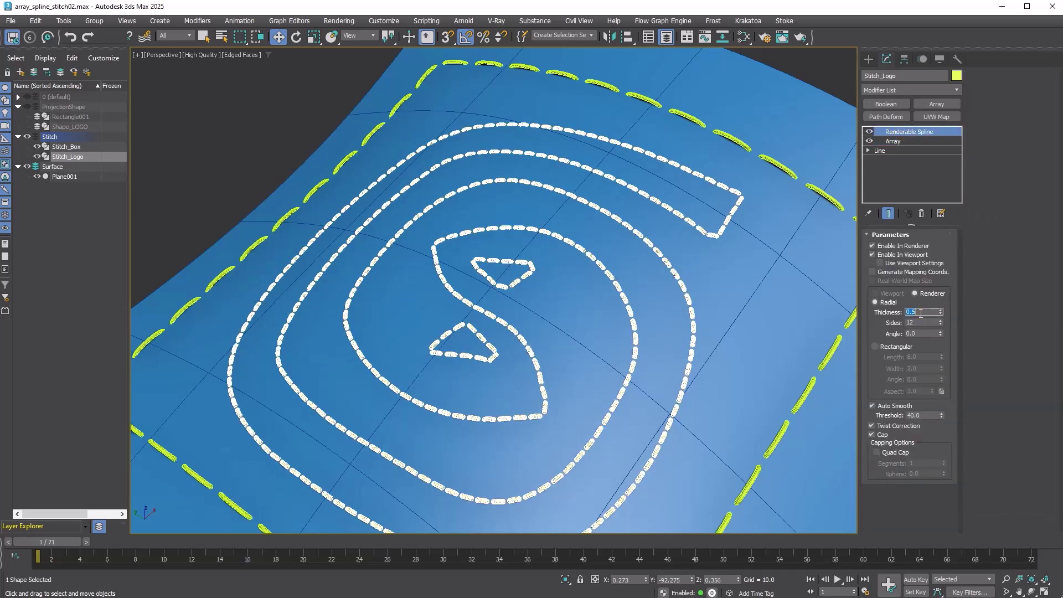
pyautogui.write('0.3')
pyautogui.press('Return')
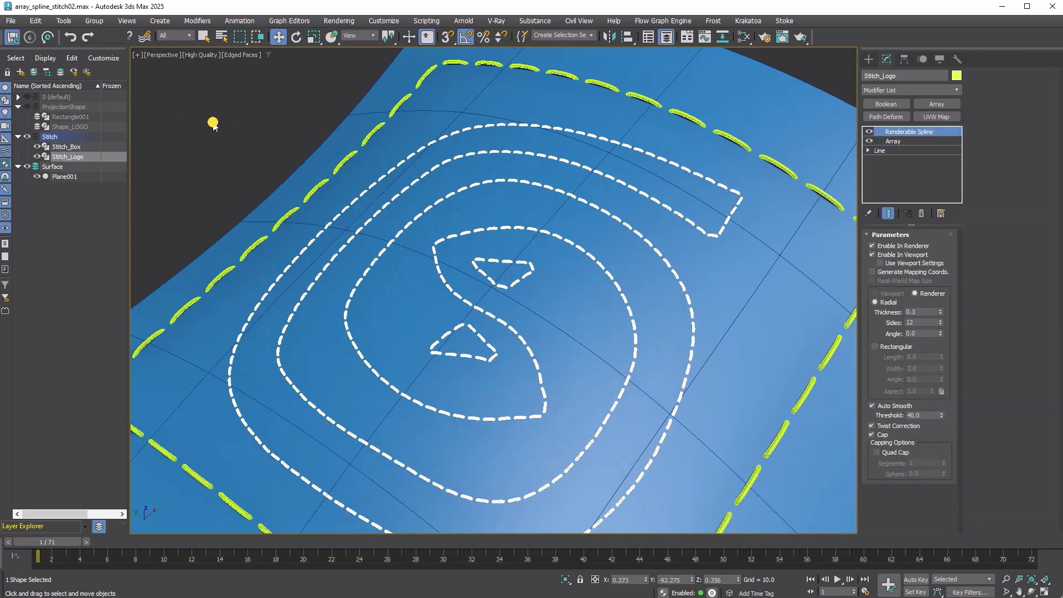
pyautogui.click(205, 135)
pyautogui.press('F4')
pyautogui.press('F4')
pyautogui.press('F4')
pyautogui.press('F4')
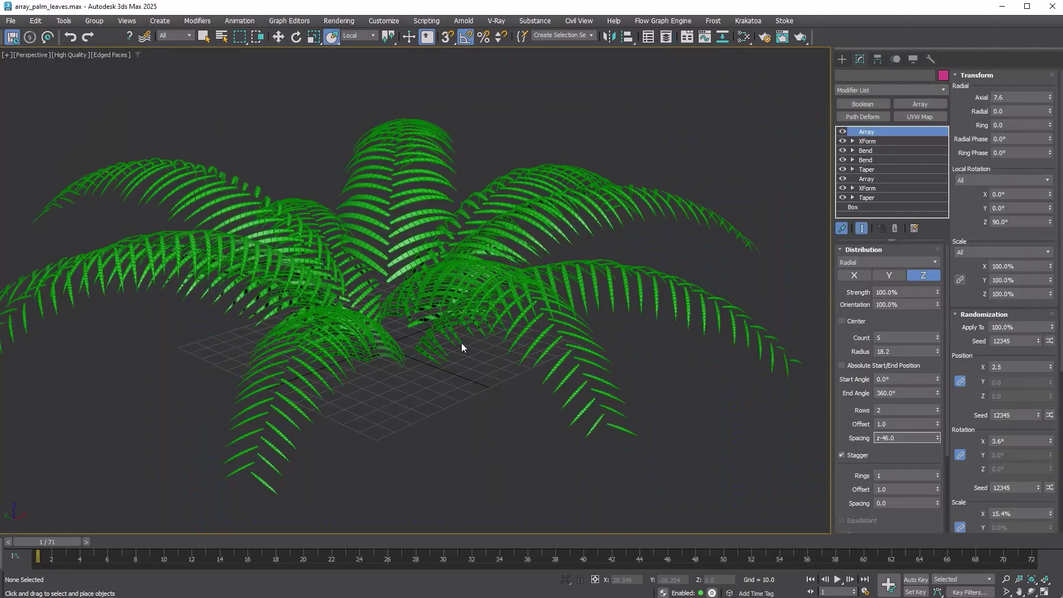
# - Enable Box001's bottom Taper and the XForm above it so the leaflet tapers and tilts
pyautogui.moveTo(463, 349)
pyautogui.keyDown('alt'); pyautogui.mouseDown(button='middle')
pyautogui.moveTo(427, 375)
pyautogui.moveTo(363, 361)
pyautogui.moveTo(348, 372)
pyautogui.moveTo(427, 384)
pyautogui.moveTo(458, 371)
pyautogui.moveTo(446, 360)
pyautogui.mouseUp(button='middle'); pyautogui.keyUp('alt')
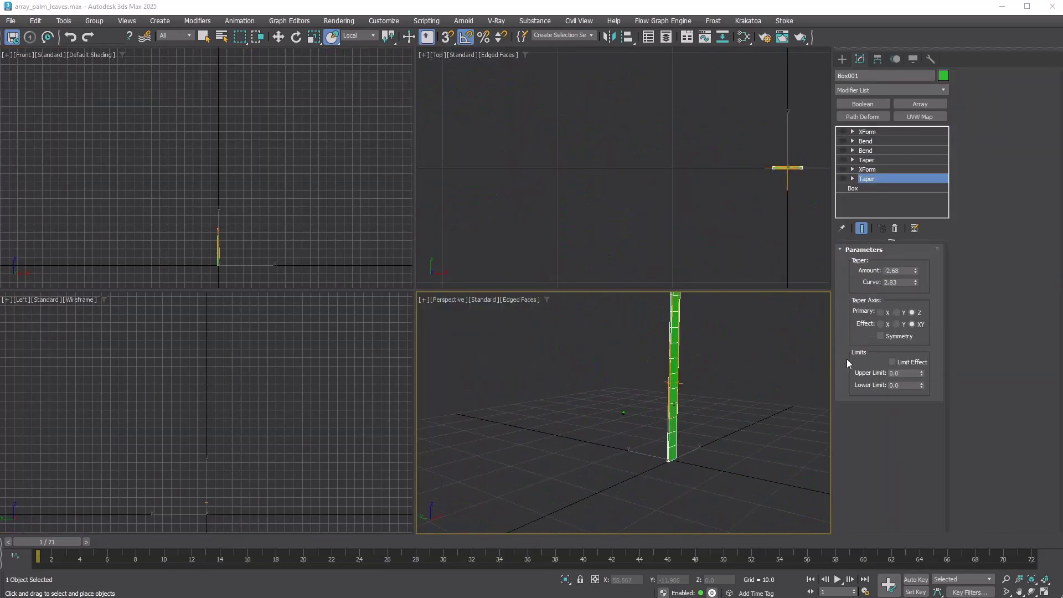
pyautogui.click(842, 178)
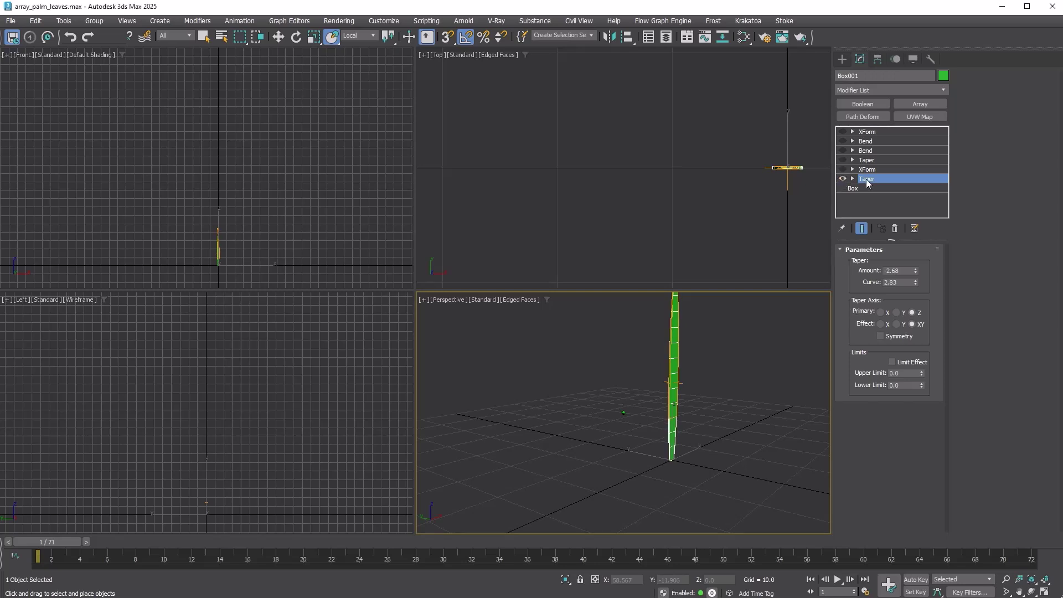
pyautogui.click(867, 169)
pyautogui.click(842, 171)
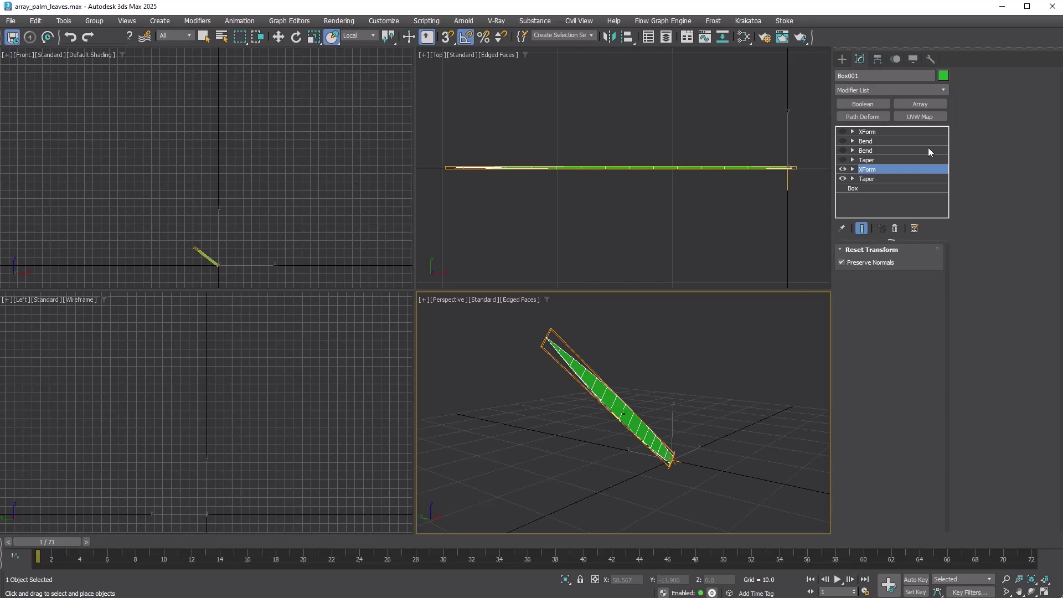
# - Add an Array to the leaf with Count X 1, Count Z 60, Offset 0, Spacing 3.6
pyautogui.click(932, 103)
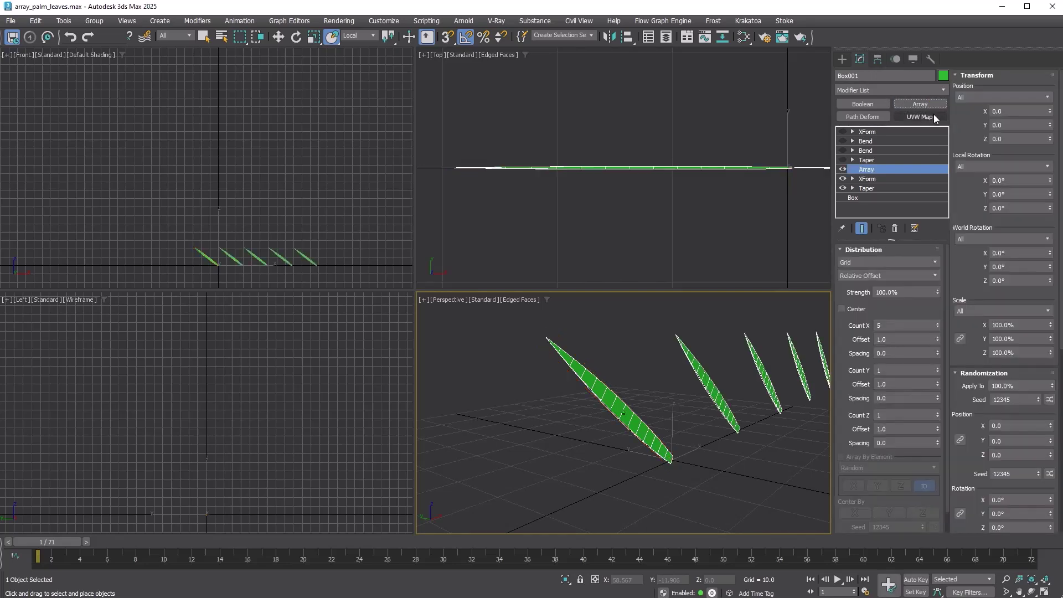
pyautogui.rightClick(937, 326)
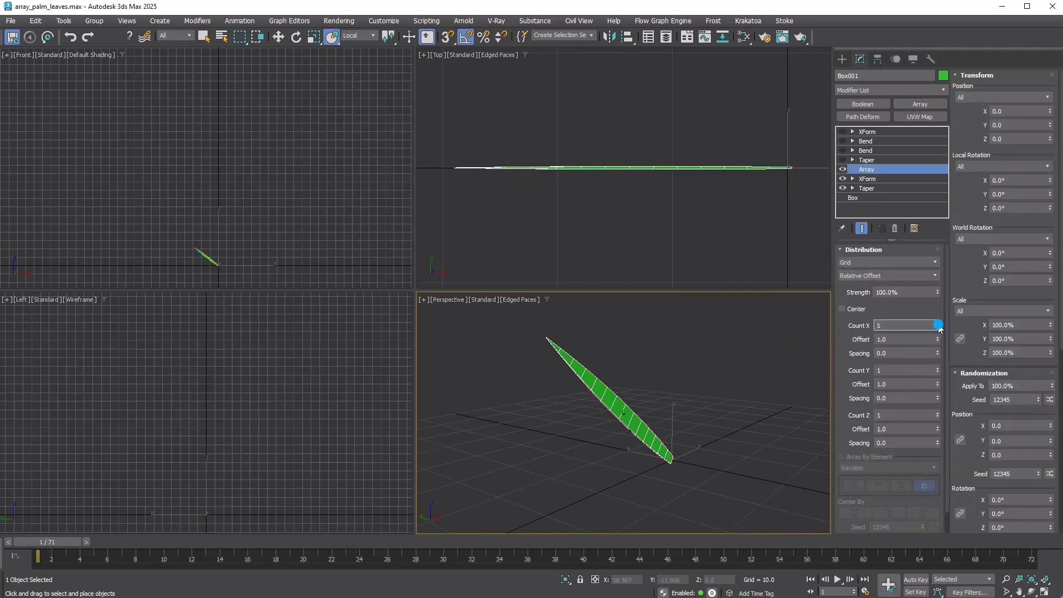
pyautogui.click(905, 416)
pyautogui.write('60')
pyautogui.press('Tab')
pyautogui.rightClick(938, 429)
pyautogui.click(911, 443)
pyautogui.write('3.6')
pyautogui.press('Return')
pyautogui.press('z')
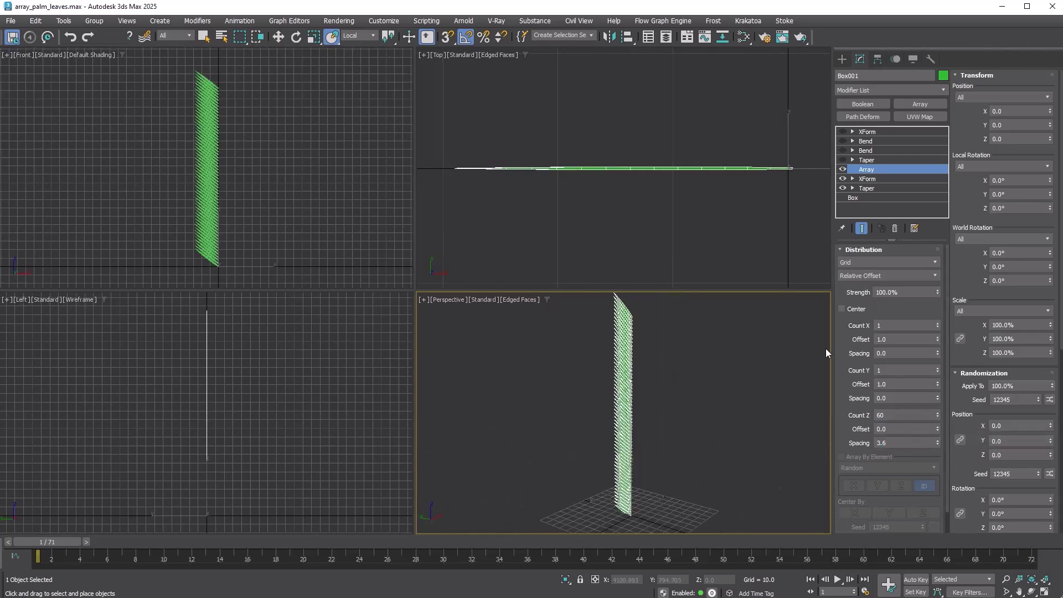
# - Set the array's local rotation to Alternating with Y 103.4°
pyautogui.click(1004, 164)
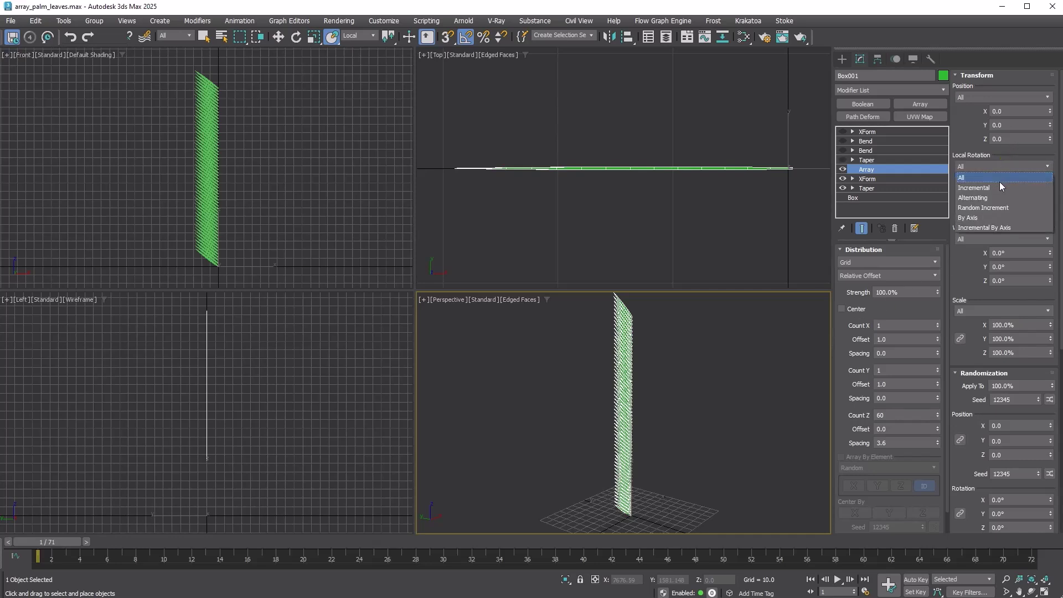
pyautogui.click(1010, 196)
pyautogui.click(1016, 194)
pyautogui.write('1')
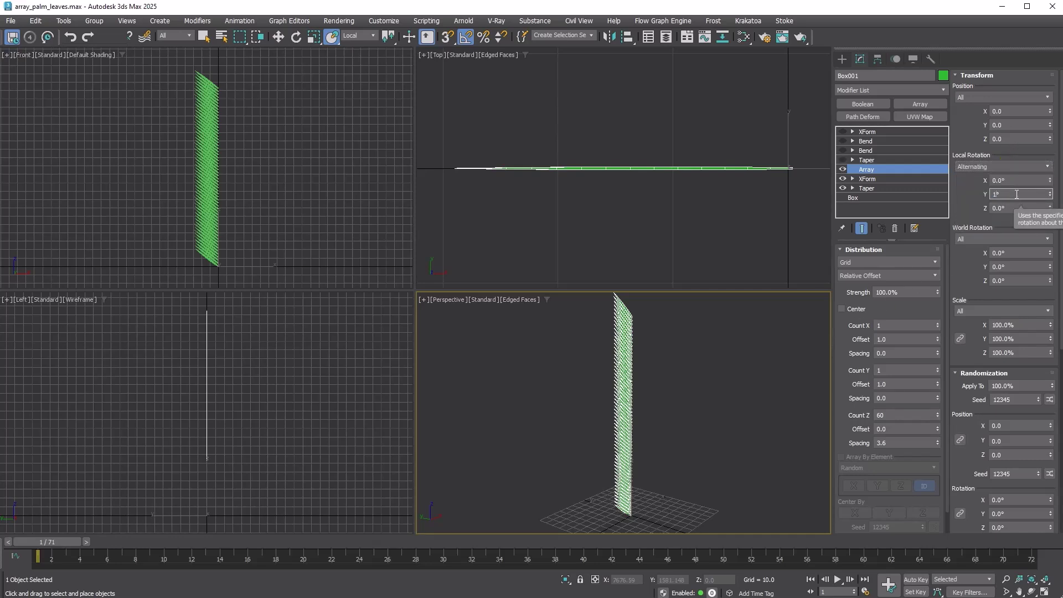
pyautogui.write('03.4')
pyautogui.press('Return')
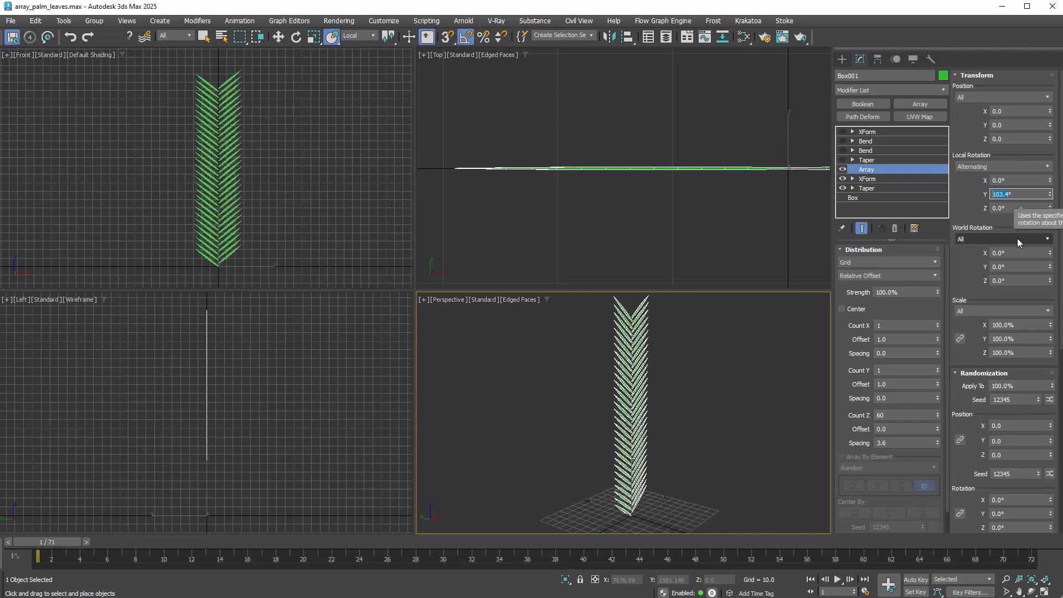
# - Set incremental scale, locked uniform, to 98.8% per leaf
pyautogui.click(999, 311)
pyautogui.click(999, 332)
pyautogui.click(1036, 325)
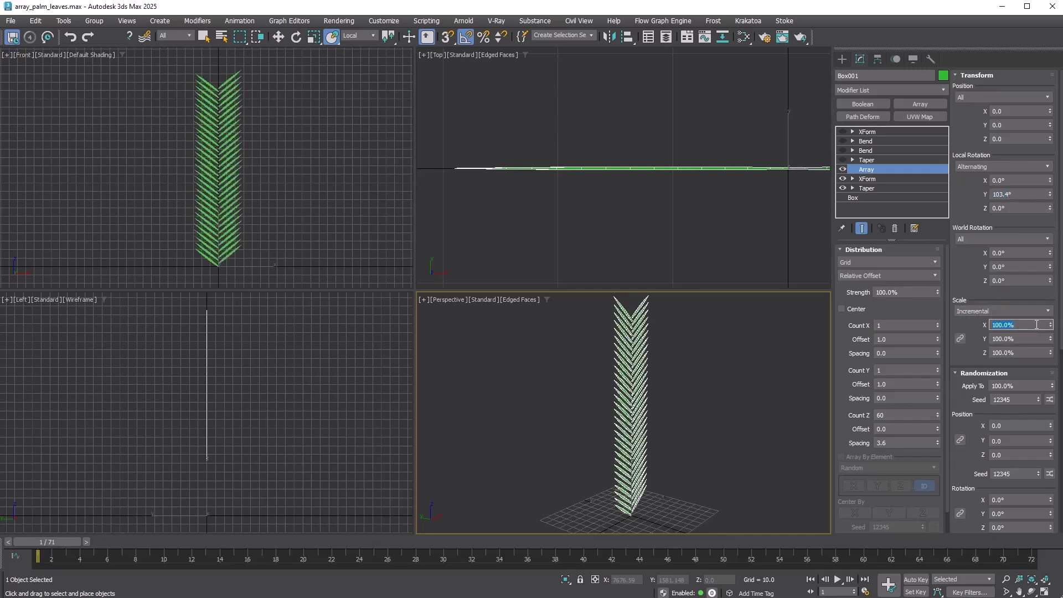
pyautogui.click(960, 339)
pyautogui.doubleClick(1023, 325)
pyautogui.write('98.8')
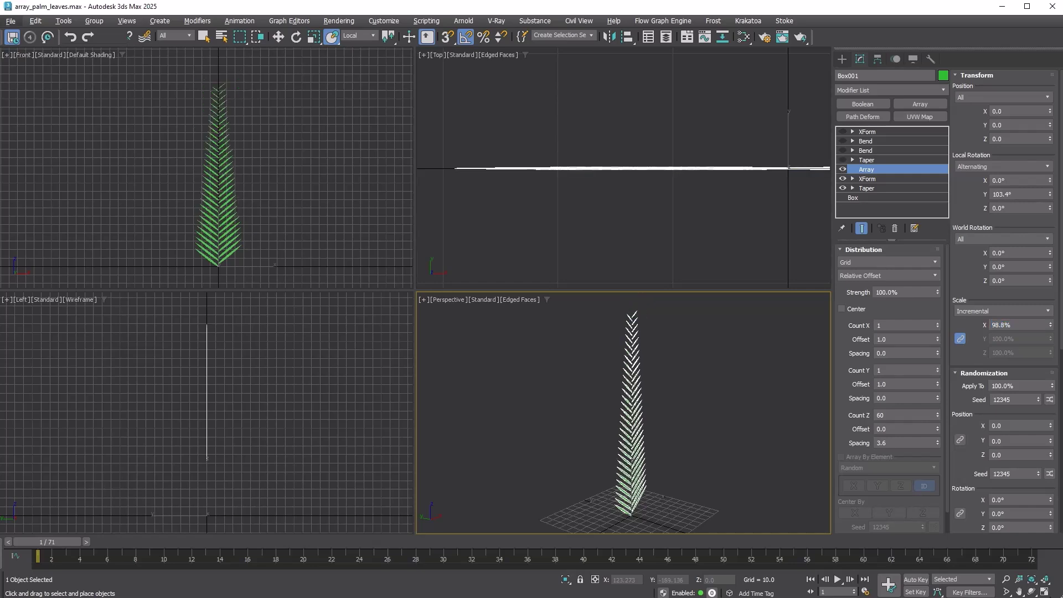
# - Add slight random position, rotation and uniform scale variation to the leaves
pyautogui.hotkey('alt', 'w')
pyautogui.scroll(2, 546, 427)
pyautogui.click(1051, 427)
pyautogui.moveTo(1051, 427); pyautogui.dragTo(1052, 424)
pyautogui.click(1049, 497)
pyautogui.moveTo(1049, 489); pyautogui.dragTo(1049, 459)
pyautogui.scroll(-3, 958, 503)
pyautogui.click(959, 501)
# - Enable the upper Taper to shape the frond, comparing it on and off
pyautogui.click(842, 161)
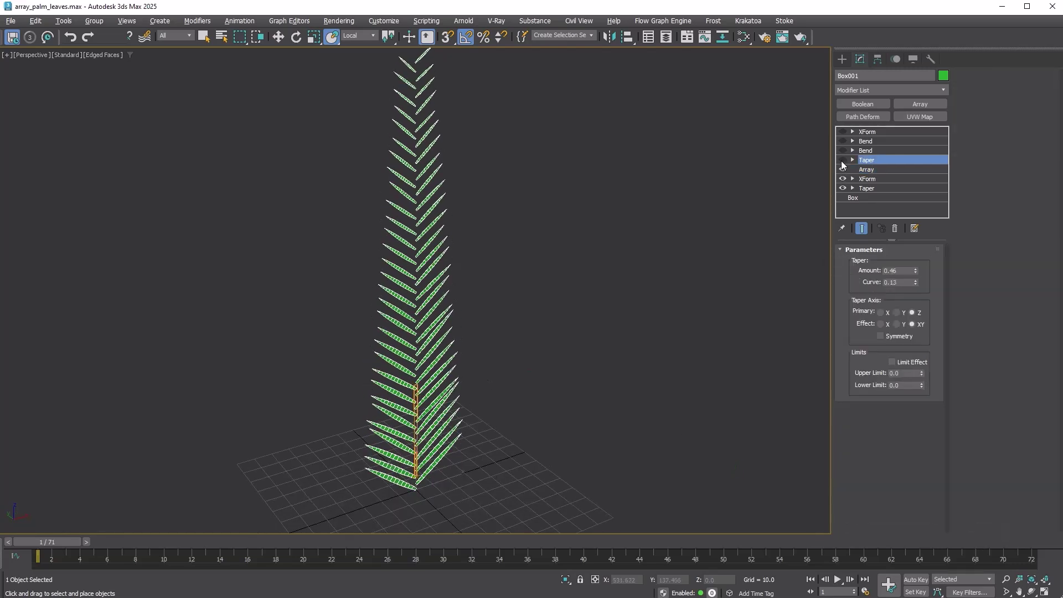
pyautogui.click(842, 159)
pyautogui.moveTo(634, 361)
pyautogui.keyDown('alt'); pyautogui.mouseDown(button='middle')
pyautogui.moveTo(659, 396)
pyautogui.moveTo(621, 374)
pyautogui.mouseUp(button='middle'); pyautogui.keyUp('alt')
pyautogui.click(842, 160)
pyautogui.click(842, 159)
pyautogui.click(843, 160)
pyautogui.click(842, 159)
# - Enable the second and first Bend modifiers to arch the frond
pyautogui.click(879, 150)
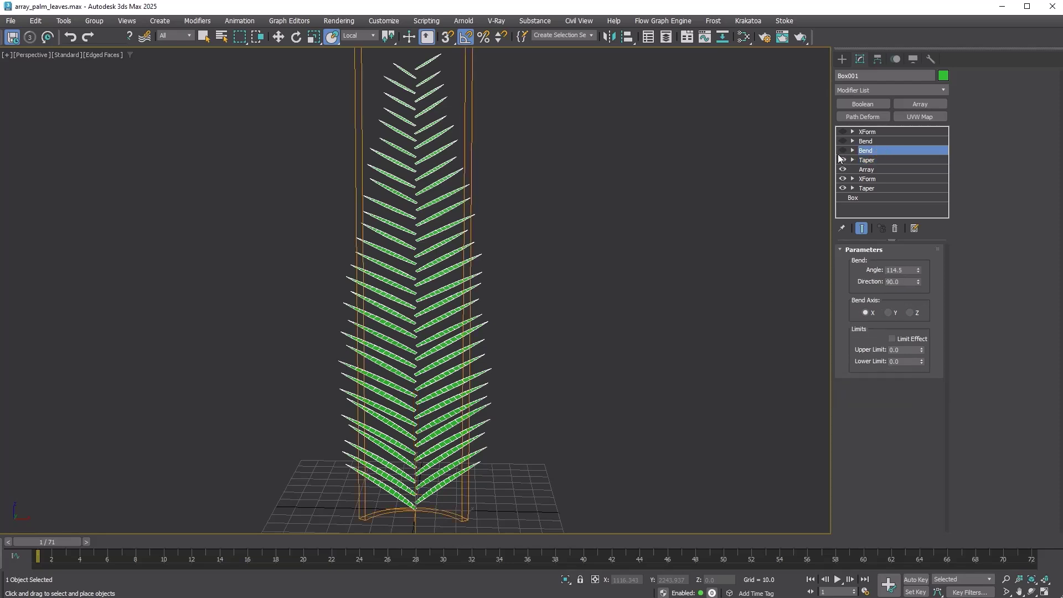
pyautogui.click(842, 150)
pyautogui.keyDown('alt'); pyautogui.moveTo(662, 256); pyautogui.dragTo(709, 336, button='middle'); pyautogui.keyUp('alt')
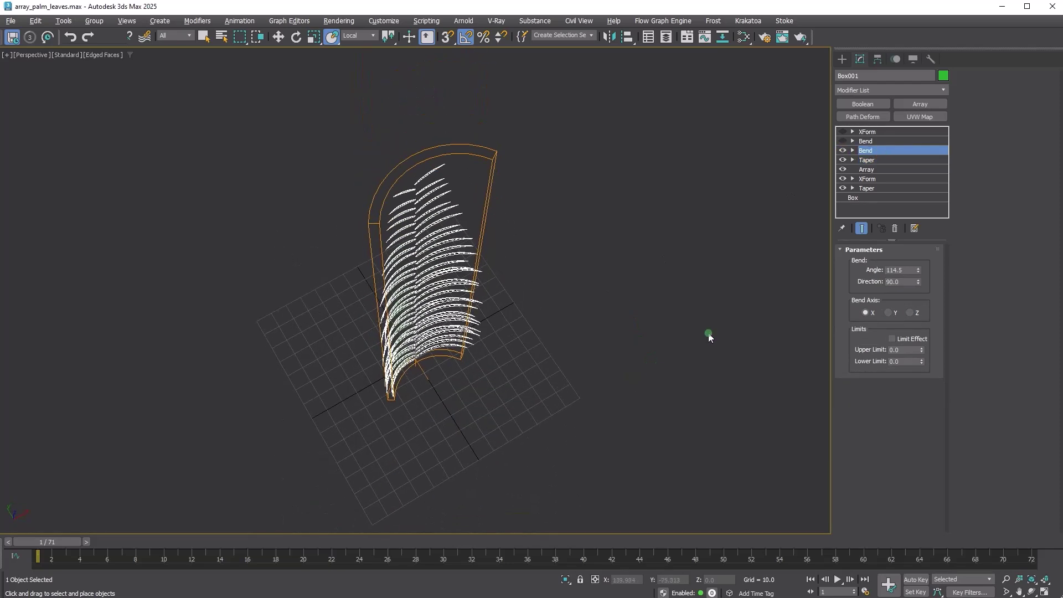
pyautogui.click(861, 140)
pyautogui.click(841, 141)
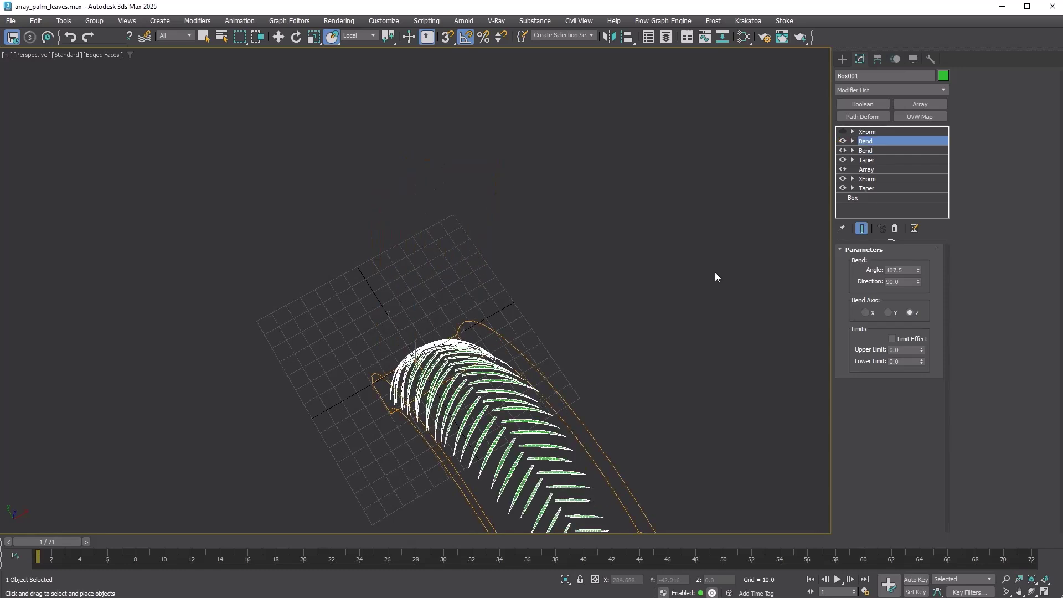
pyautogui.keyDown('alt'); pyautogui.moveTo(603, 333); pyautogui.dragTo(591, 321, button='middle'); pyautogui.keyUp('alt')
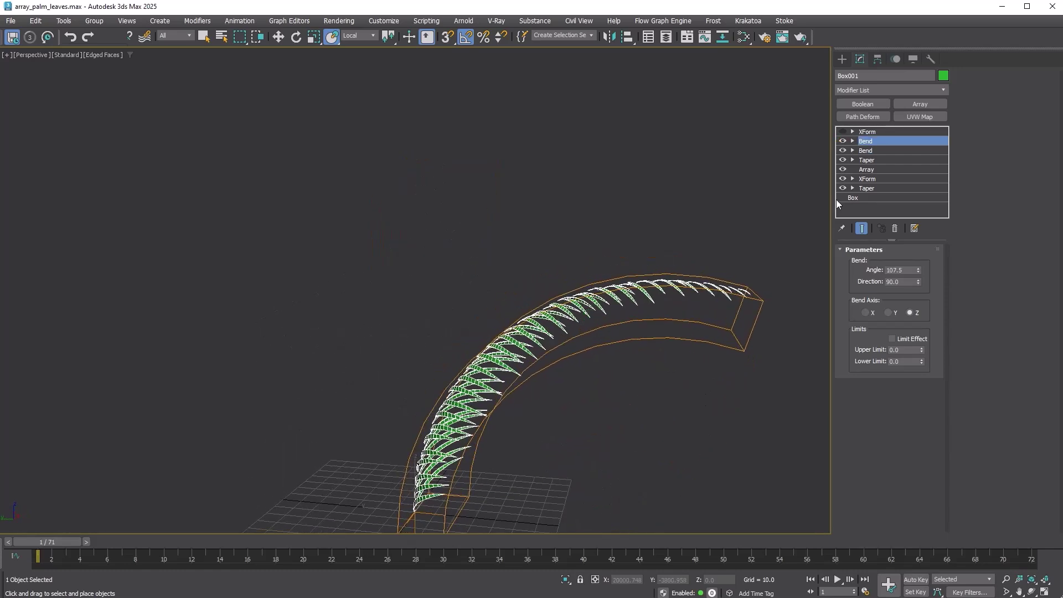
# - Enable the top XForm and add a second Array modifier on top
pyautogui.click(866, 132)
pyautogui.click(842, 131)
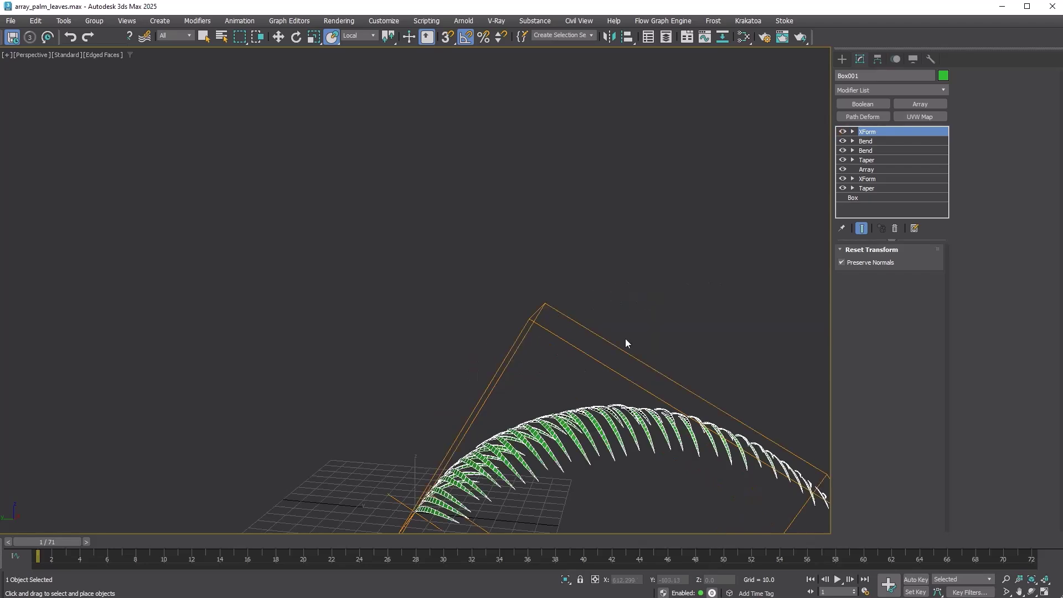
pyautogui.moveTo(625, 343)
pyautogui.keyDown('alt'); pyautogui.mouseDown(button='middle')
pyautogui.moveTo(607, 363)
pyautogui.moveTo(389, 389)
pyautogui.moveTo(636, 382)
pyautogui.mouseUp(button='middle'); pyautogui.keyUp('alt')
pyautogui.click(922, 104)
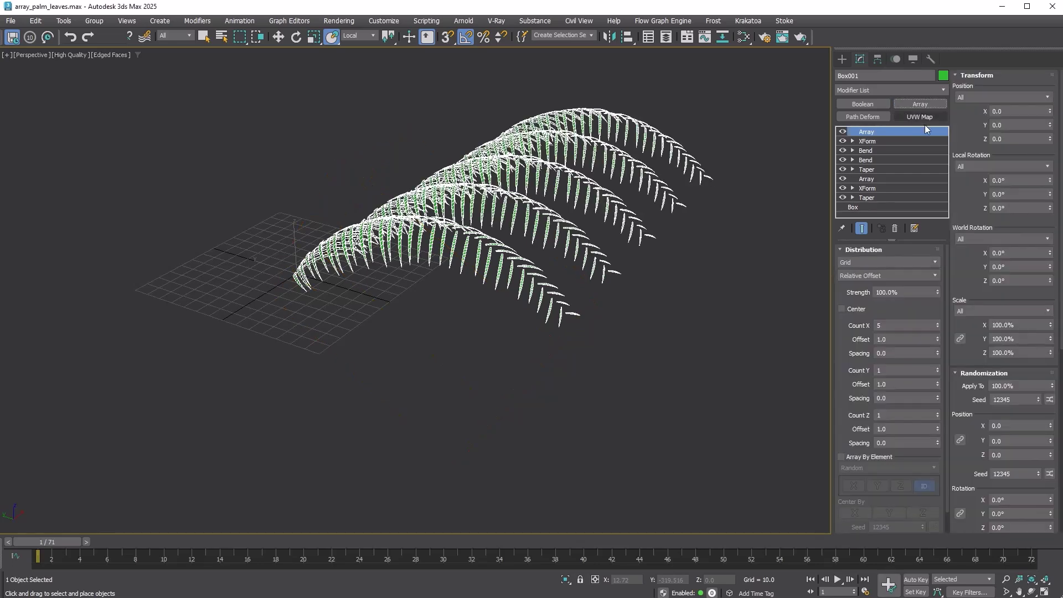
# - Set the array to Radial distribution with 2 staggered rows at -26 spacing
pyautogui.click(880, 261)
pyautogui.click(875, 284)
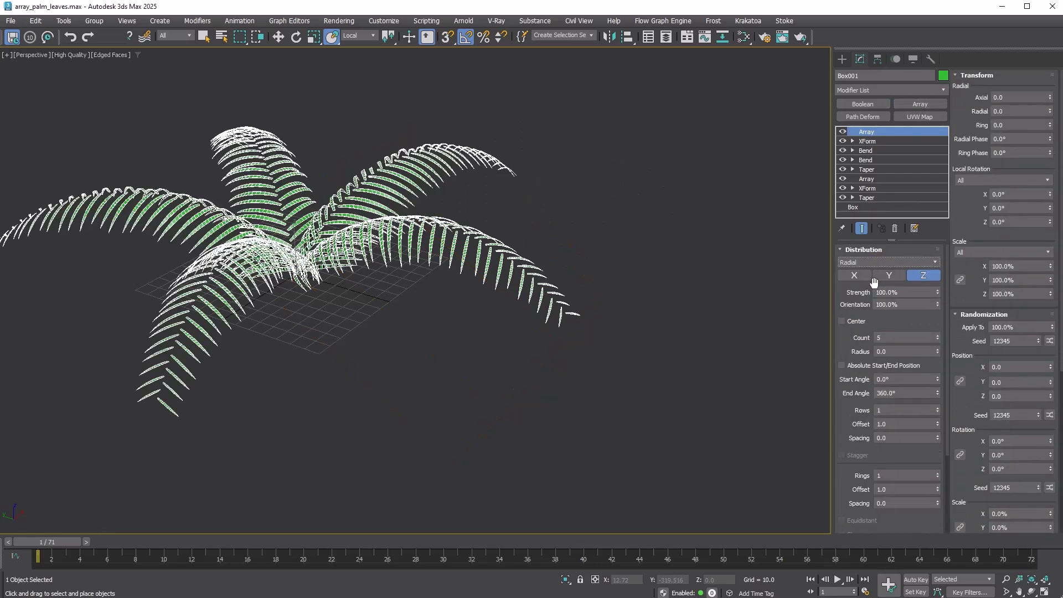
pyautogui.press('z')
pyautogui.click(937, 408)
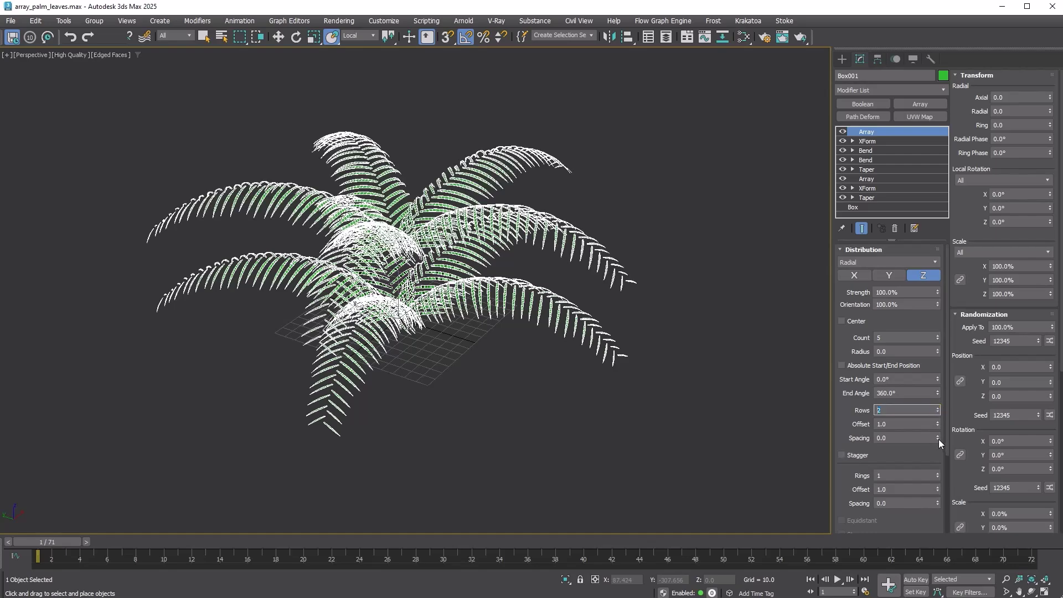
pyautogui.moveTo(938, 439); pyautogui.dragTo(882, 463)
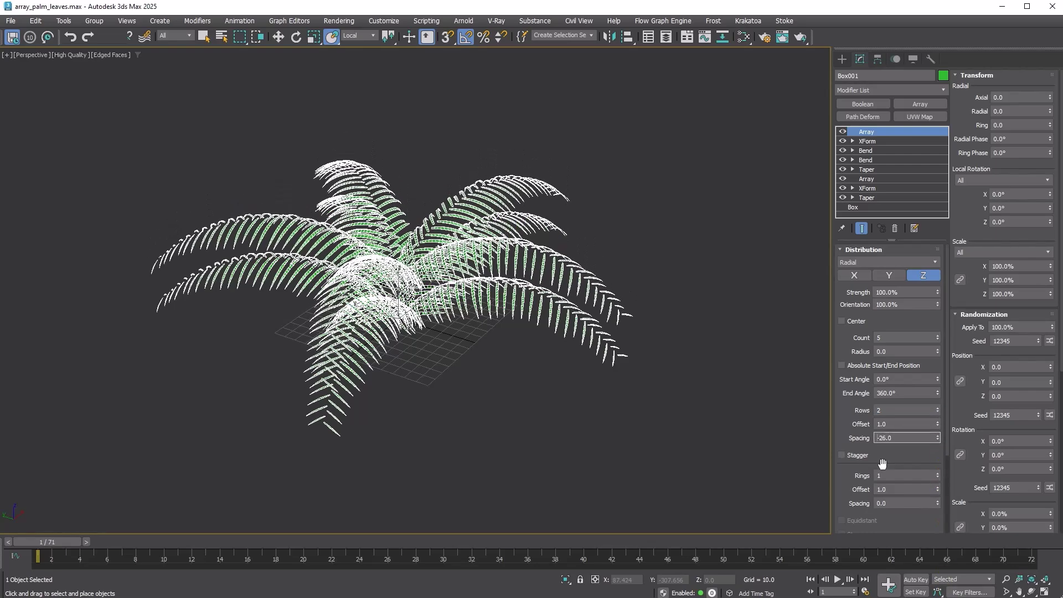
pyautogui.click(841, 455)
pyautogui.scroll(4, 539, 422)
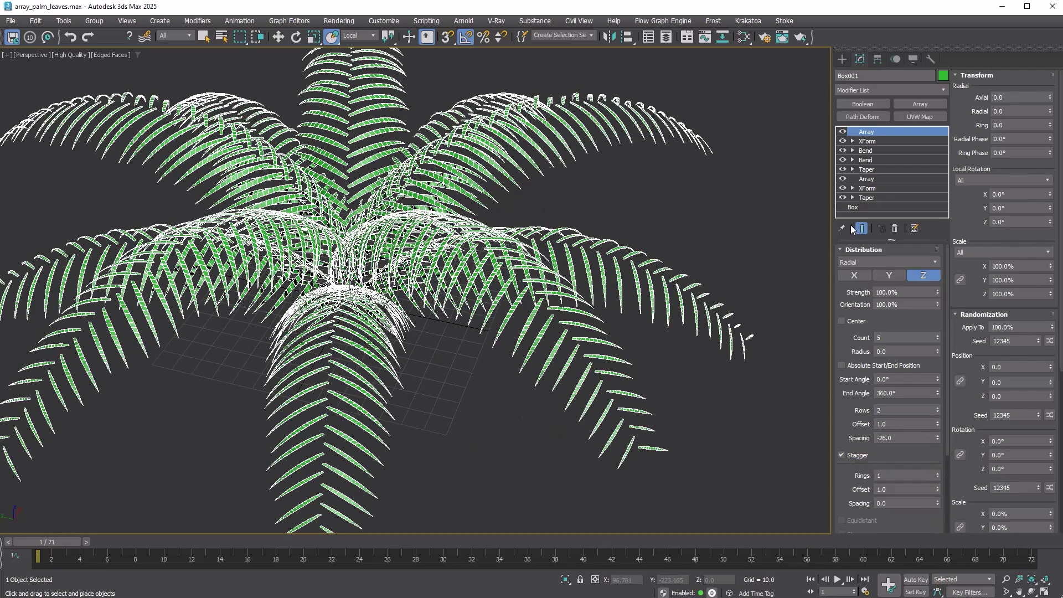
# - Set Axial to 7.6 and radius to 22.7, checking it from Top view
pyautogui.click(799, 248)
pyautogui.keyDown('alt'); pyautogui.moveTo(573, 312); pyautogui.dragTo(722, 357, button='middle'); pyautogui.keyUp('alt')
pyautogui.moveTo(1049, 98); pyautogui.dragTo(1037, 109)
pyautogui.press('t')
pyautogui.moveTo(935, 353); pyautogui.dragTo(1021, 227)
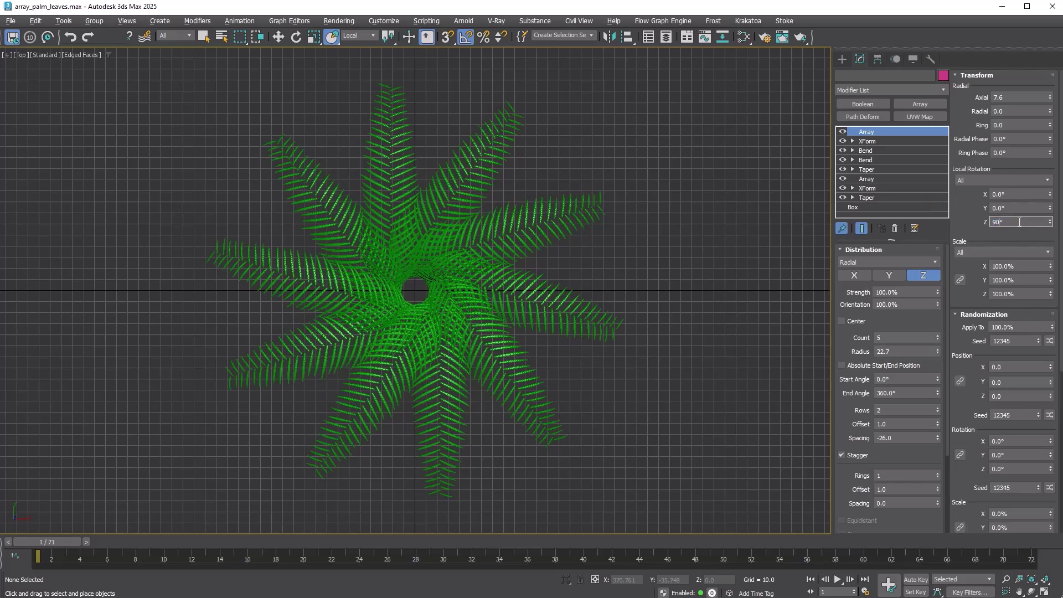
# - Turn each frond 90° on local Z, set radius 18.2, add linked random position 2.5
pyautogui.press('Return')
pyautogui.moveTo(937, 352); pyautogui.dragTo(931, 381)
pyautogui.click(962, 382)
pyautogui.moveTo(1050, 365)
pyautogui.mouseDown()
pyautogui.moveTo(1052, 336)
pyautogui.moveTo(1051, 354)
pyautogui.mouseUp()
# - Add random rotation 3.6° and scale 15.4%, then set row spacing to -46
pyautogui.click(960, 454)
pyautogui.moveTo(1050, 441); pyautogui.dragTo(1051, 416)
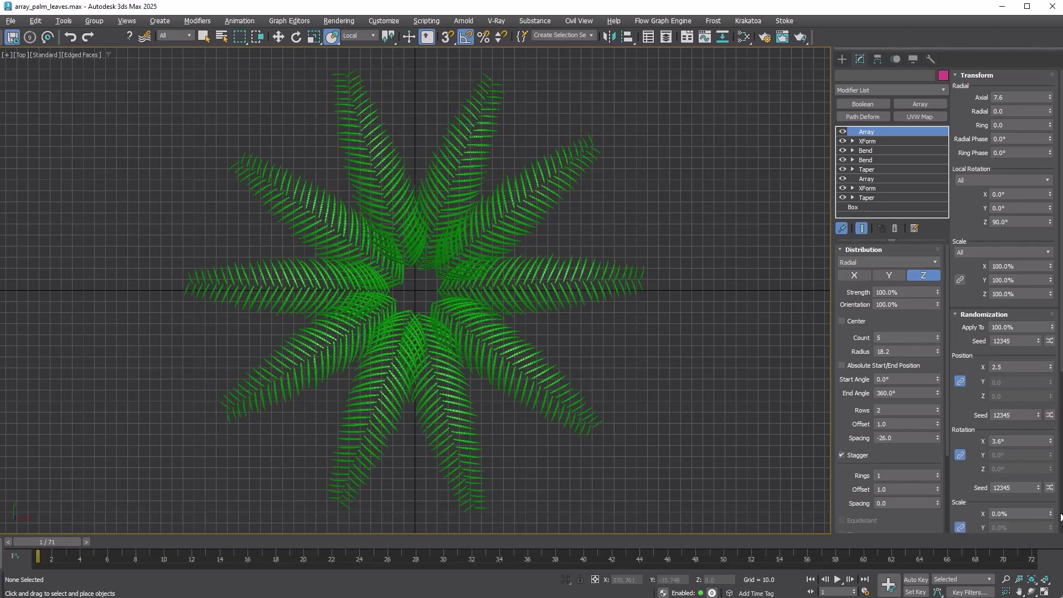
pyautogui.moveTo(1050, 513); pyautogui.dragTo(1039, 409)
pyautogui.press('p')
pyautogui.keyDown('alt'); pyautogui.moveTo(413, 421); pyautogui.dragTo(420, 387, button='middle'); pyautogui.keyUp('alt')
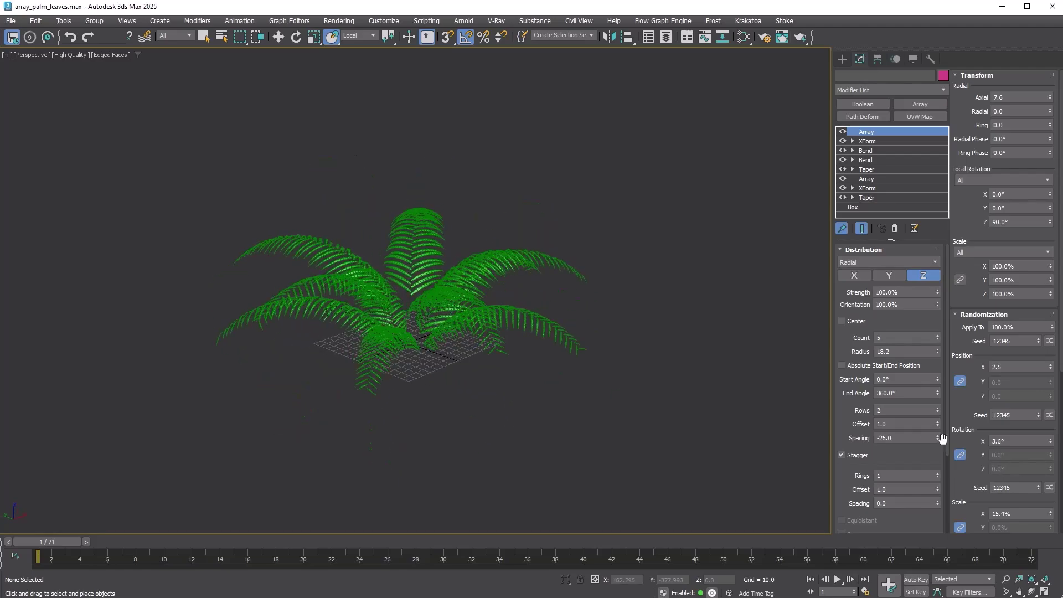
pyautogui.moveTo(937, 438); pyautogui.dragTo(956, 567)
pyautogui.scroll(5, 429, 354)
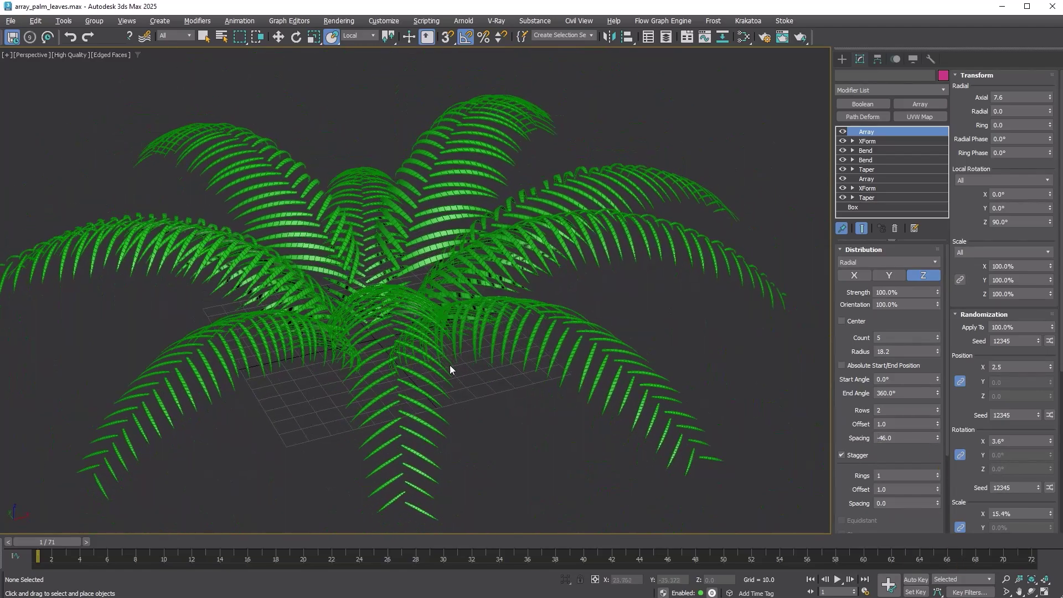